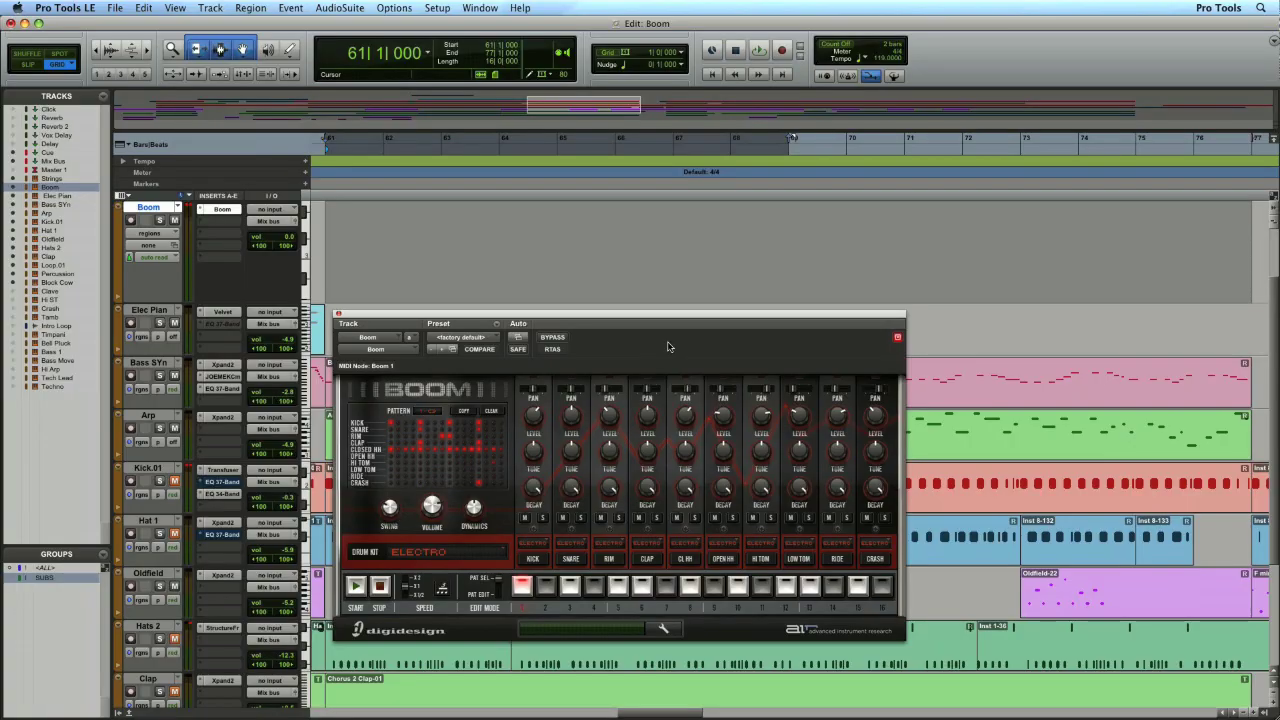
# Load Boom's 130 Clubstar preset and clear its drum pattern
pyautogui.click(480, 338)
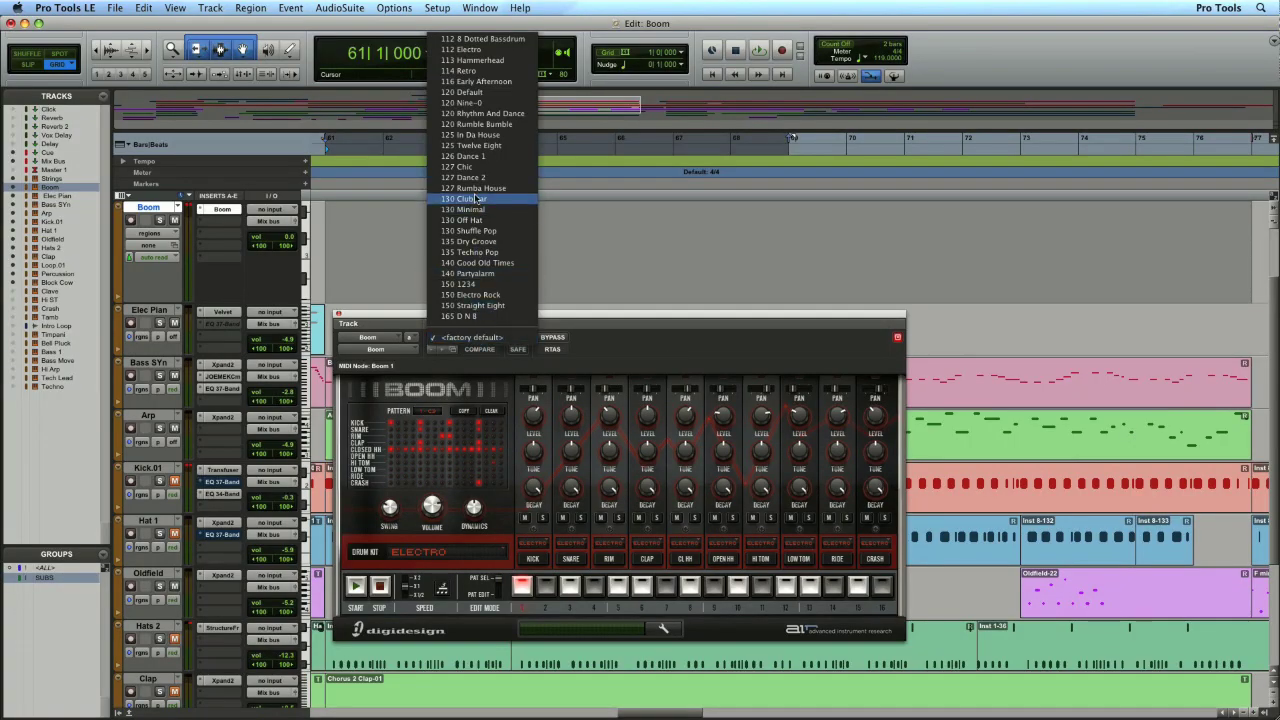
pyautogui.click(475, 198)
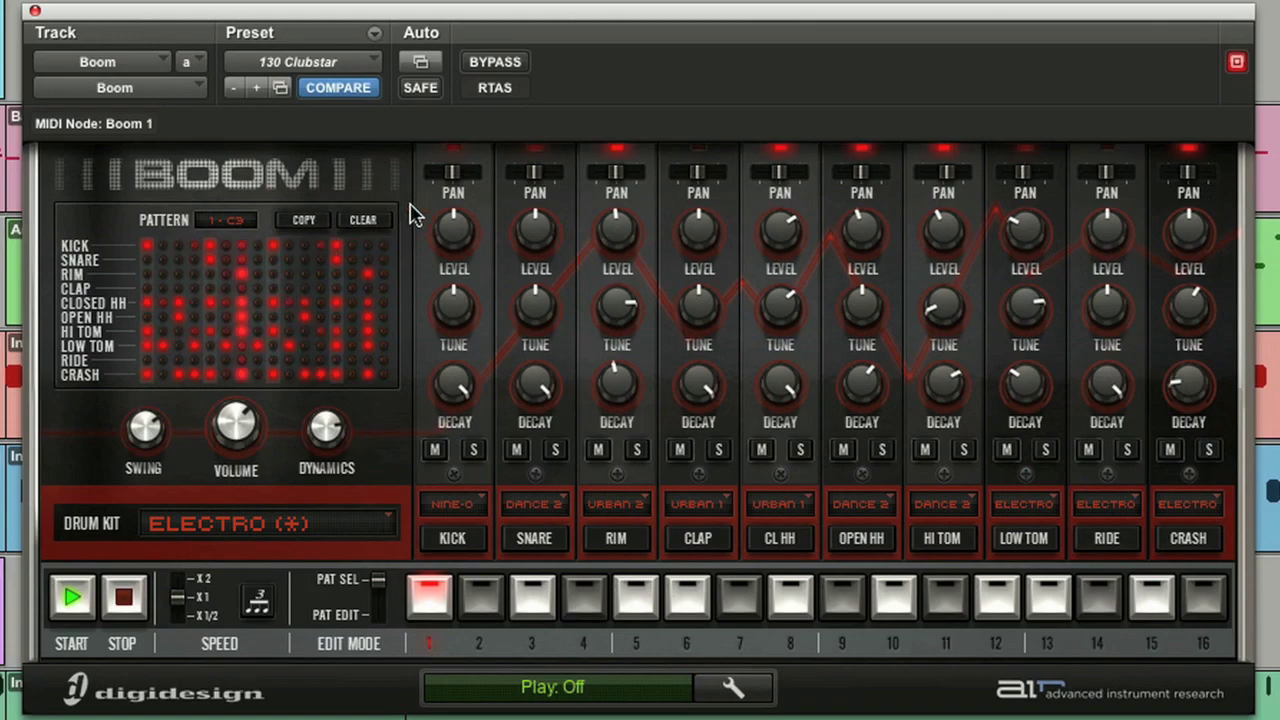
pyautogui.click(362, 220)
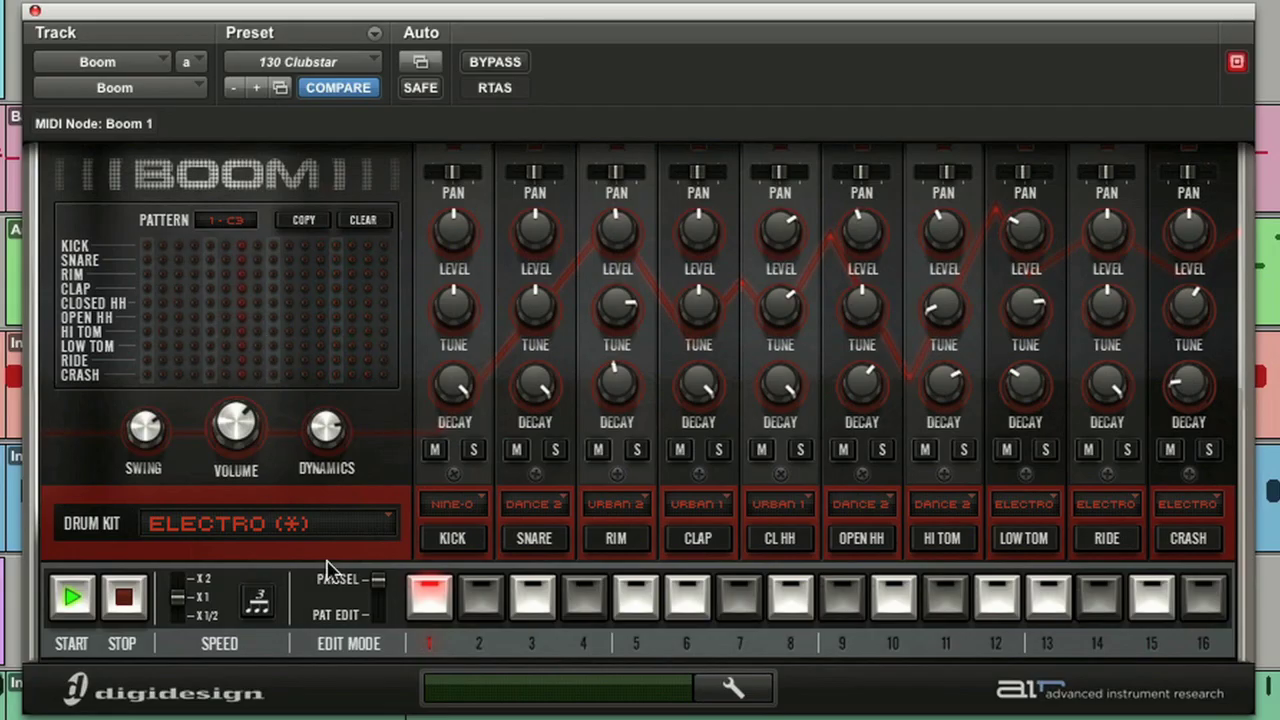
# Program kick hits on steps 1, 5, 9 and 13
pyautogui.click(452, 540)
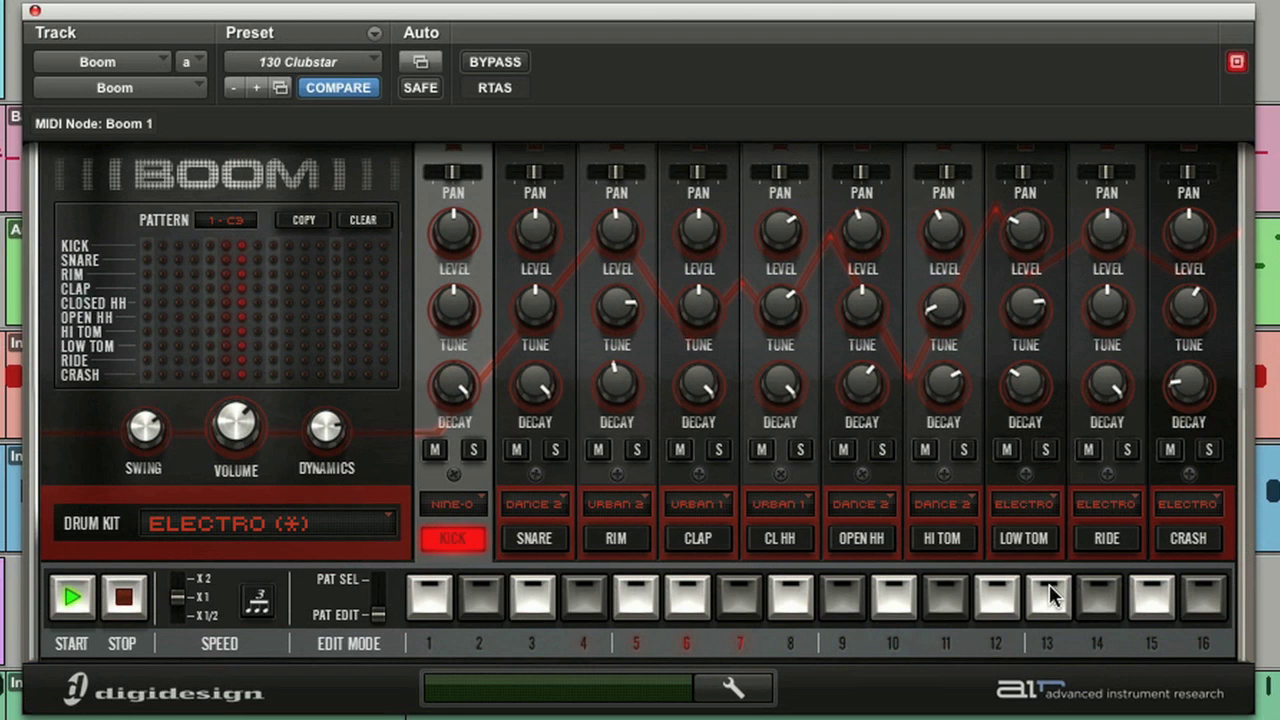
pyautogui.click(446, 605)
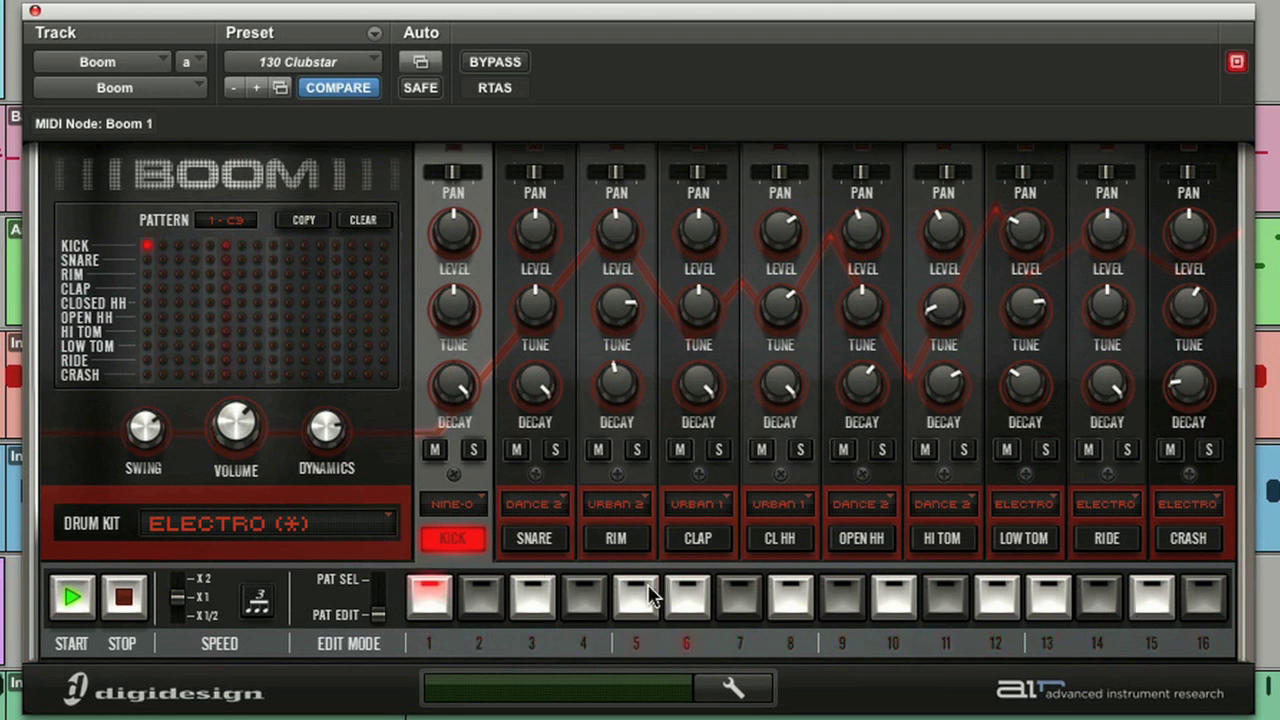
pyautogui.click(648, 595)
pyautogui.click(836, 606)
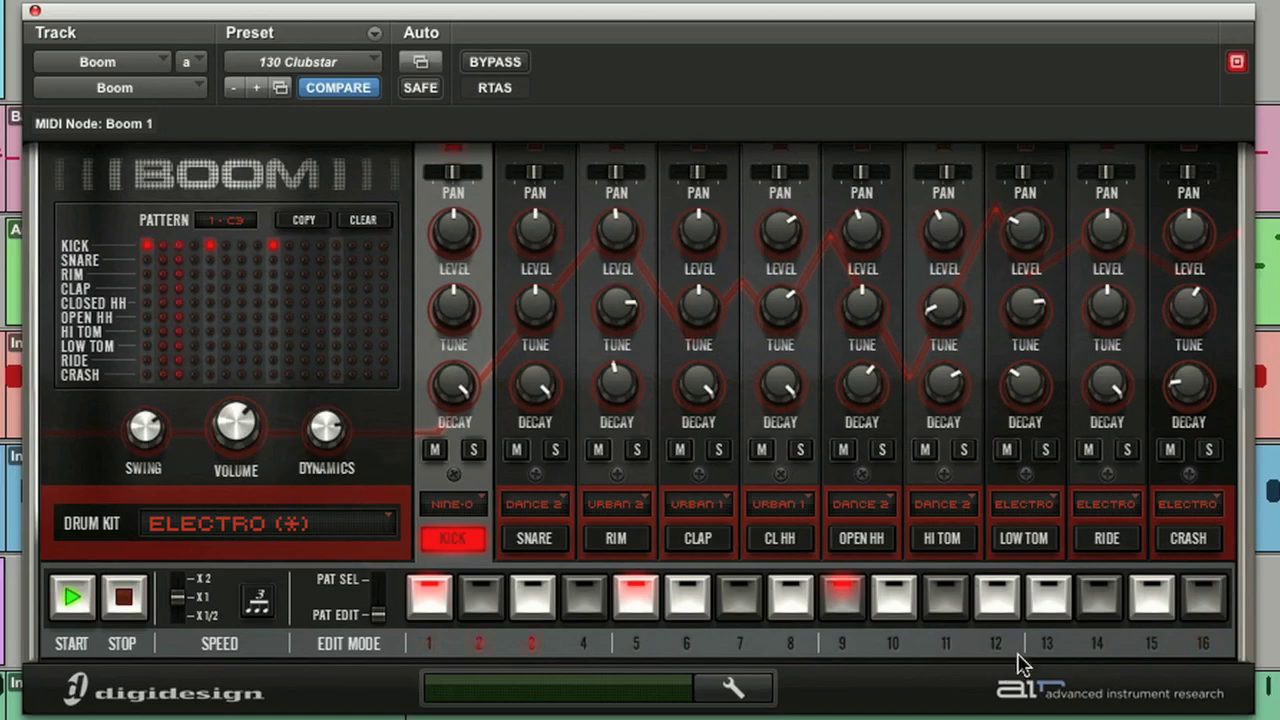
pyautogui.click(1049, 605)
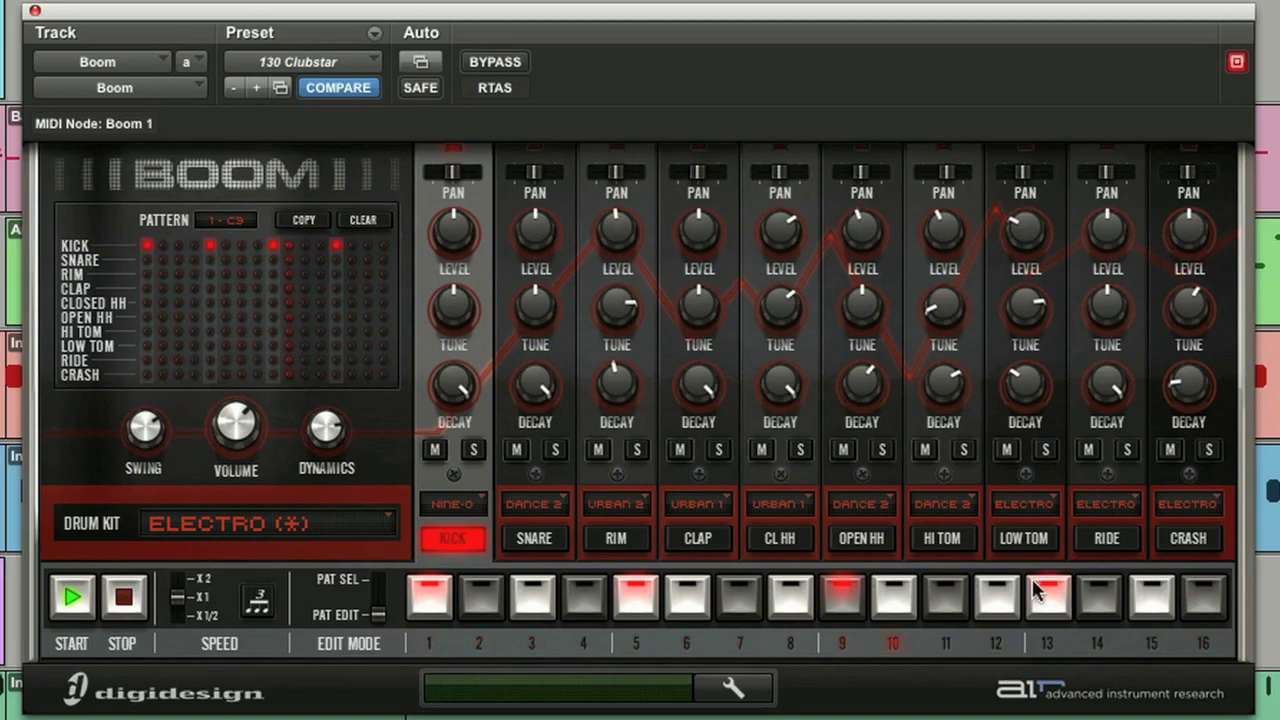
# Set swing to 0 %, leaving steps 4 and 11 without kicks
pyautogui.click(193, 245)
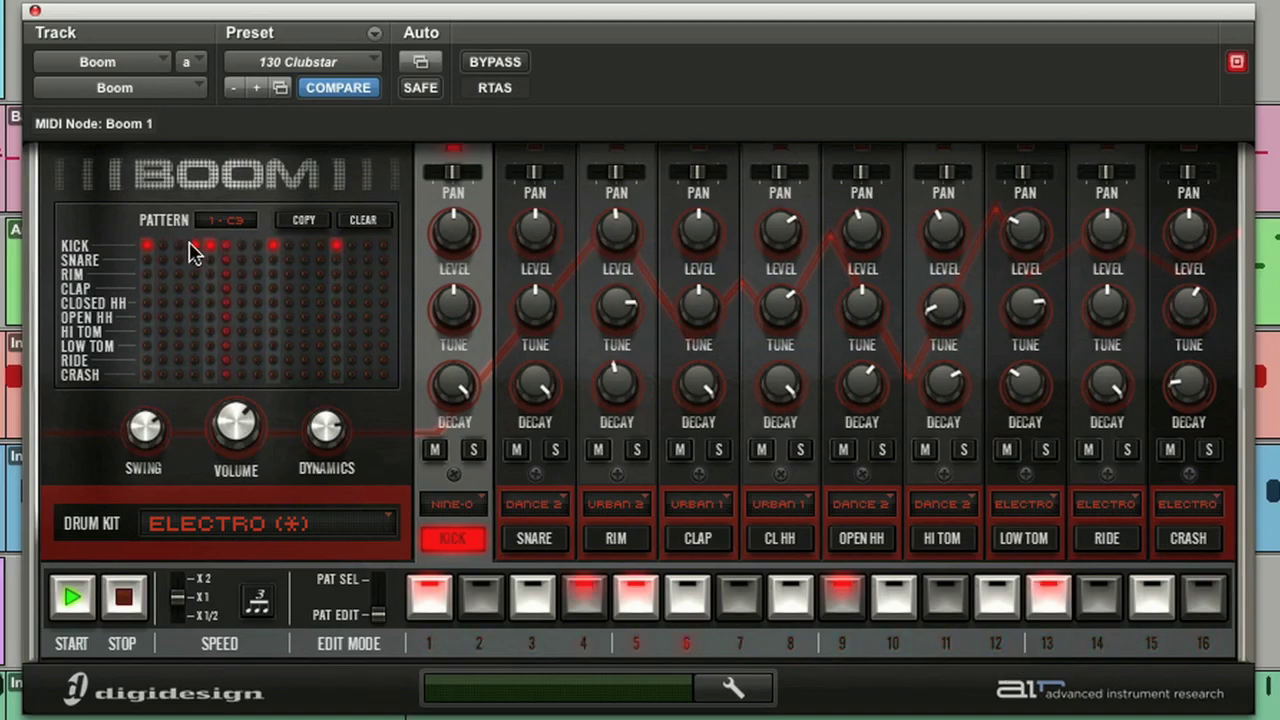
pyautogui.click(305, 247)
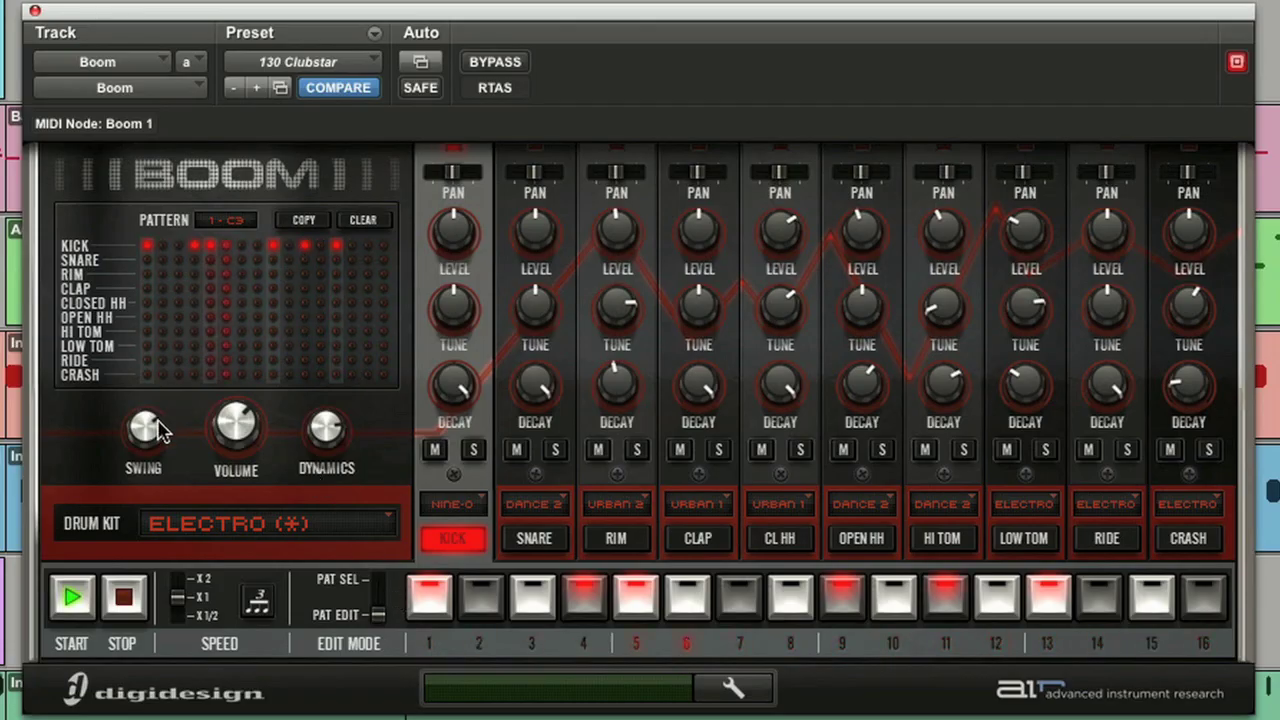
pyautogui.moveTo(160, 430); pyautogui.dragTo(120, 598)
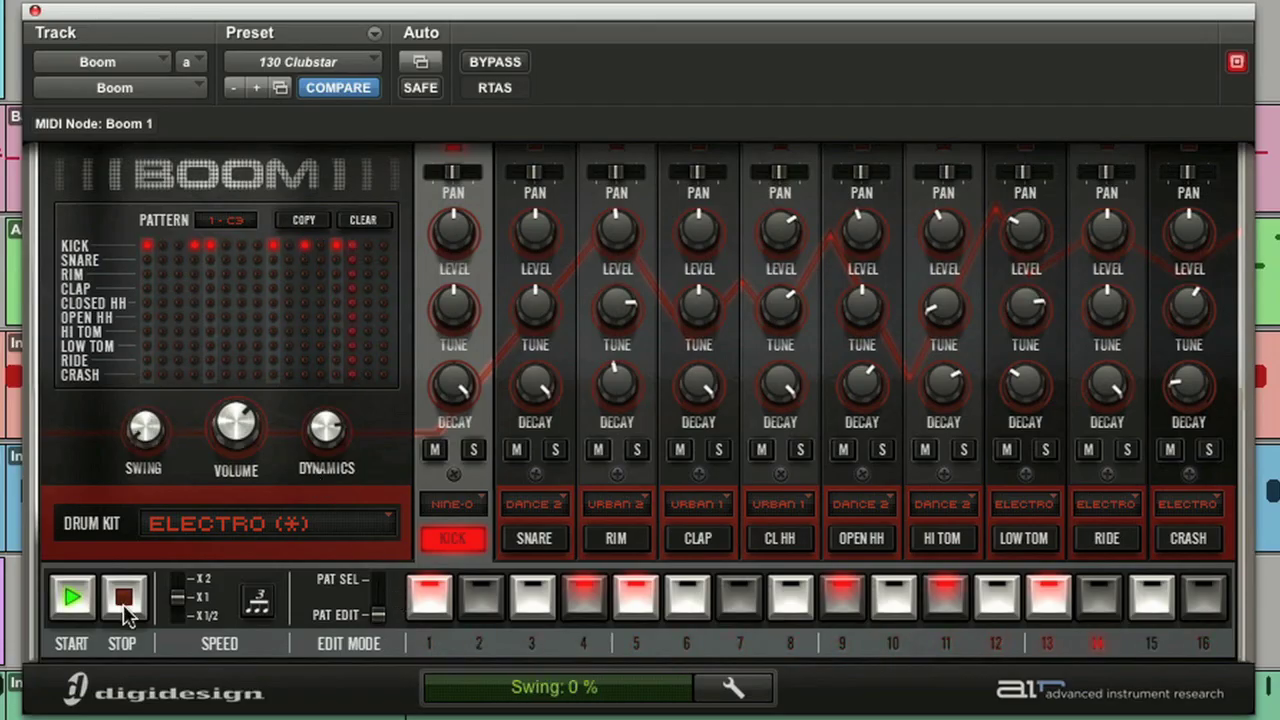
pyautogui.click(589, 593)
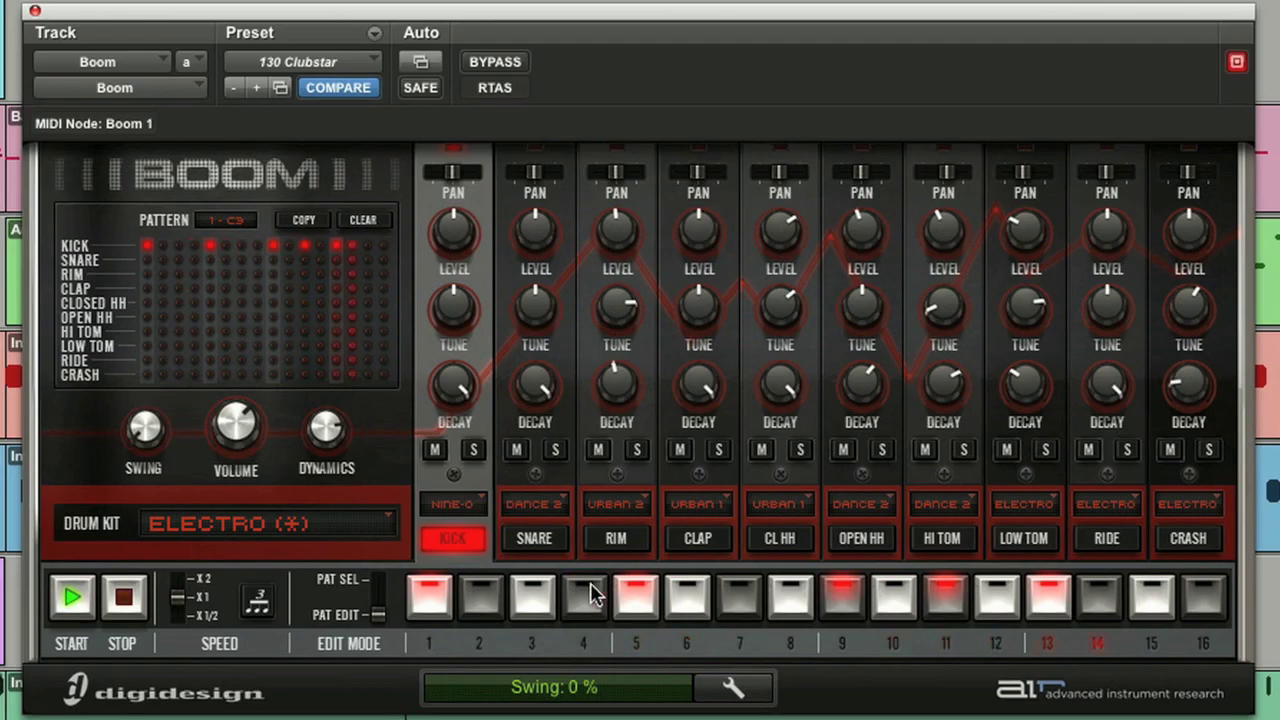
pyautogui.click(930, 608)
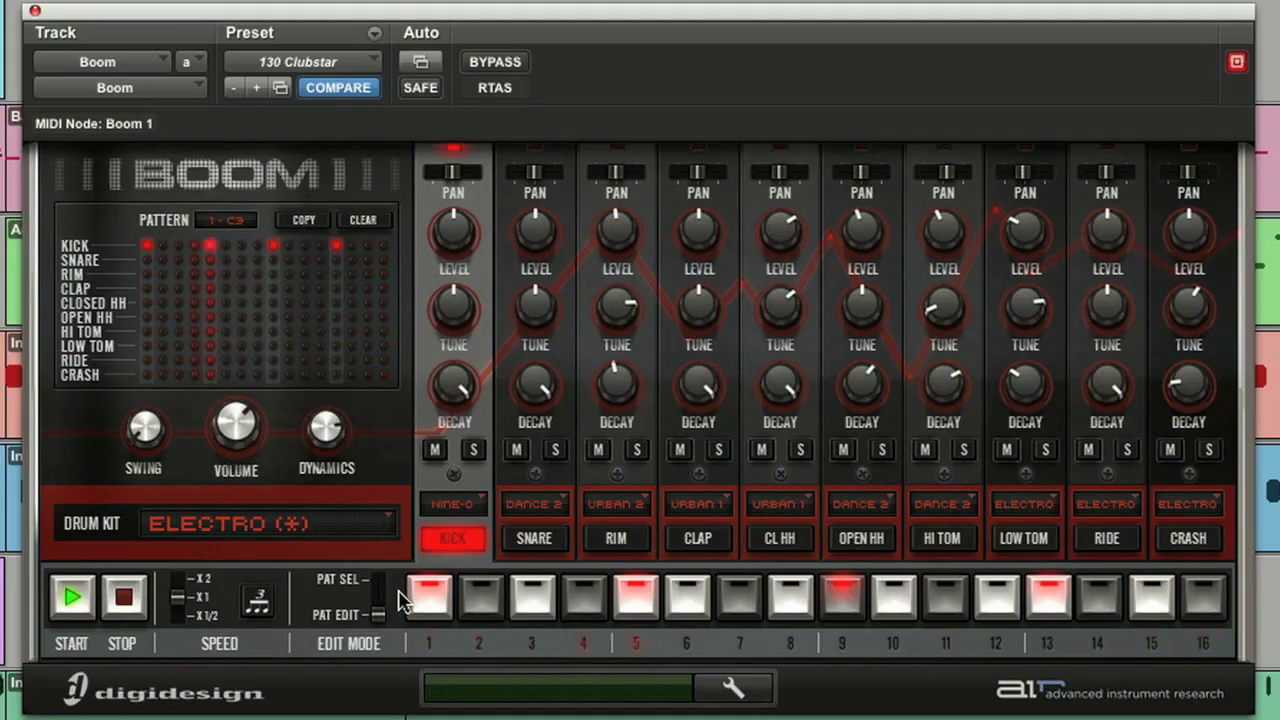
# Add kick hits on steps 2, 4, 5, 7 and 8
pyautogui.click(486, 597)
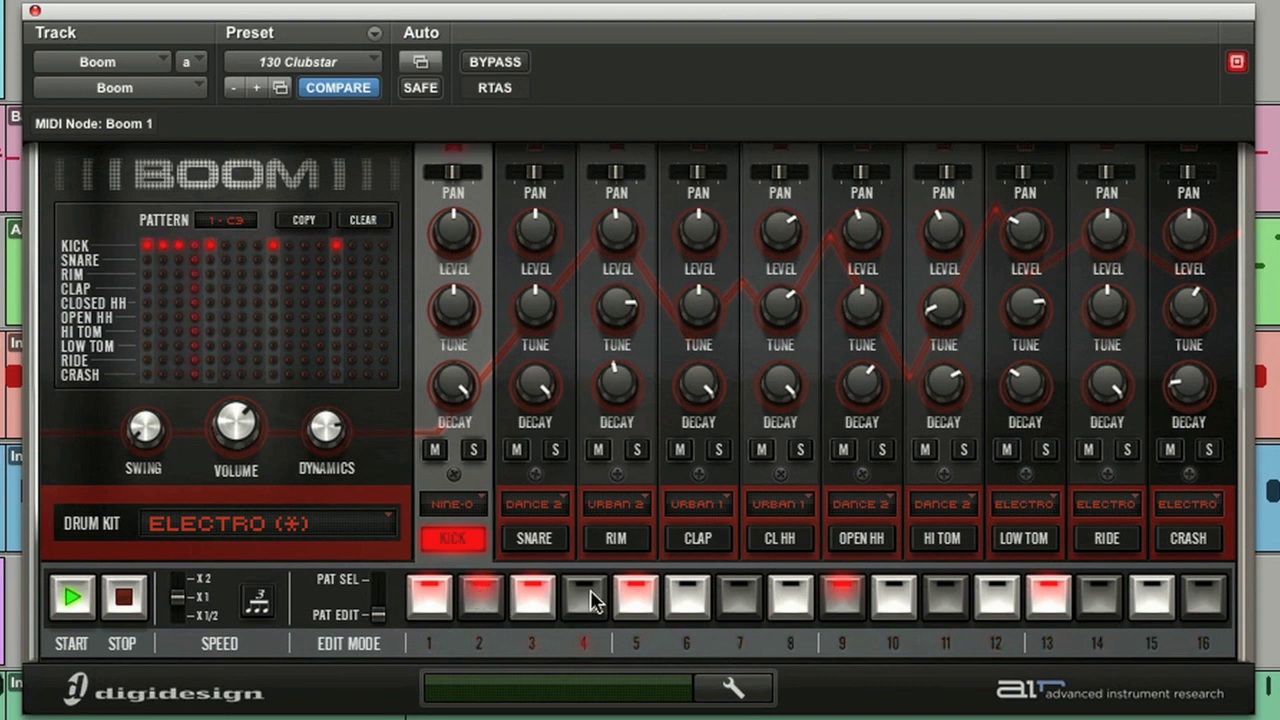
pyautogui.click(625, 605)
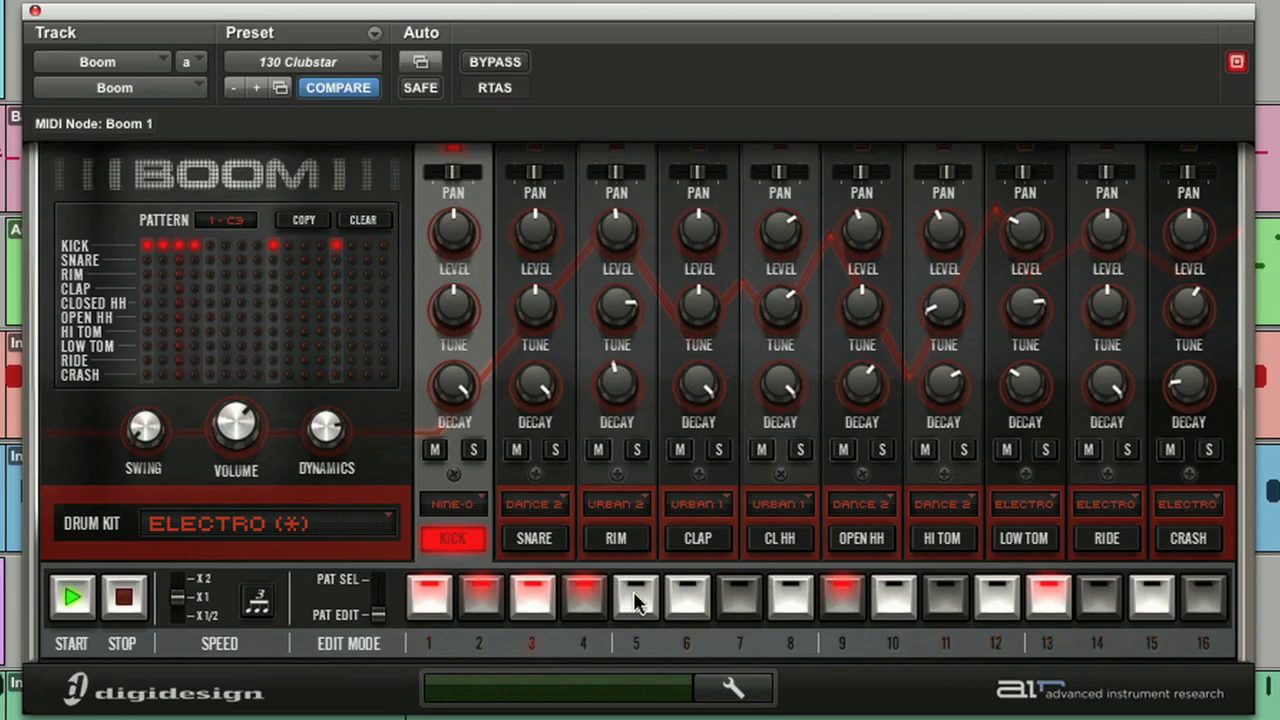
pyautogui.click(637, 600)
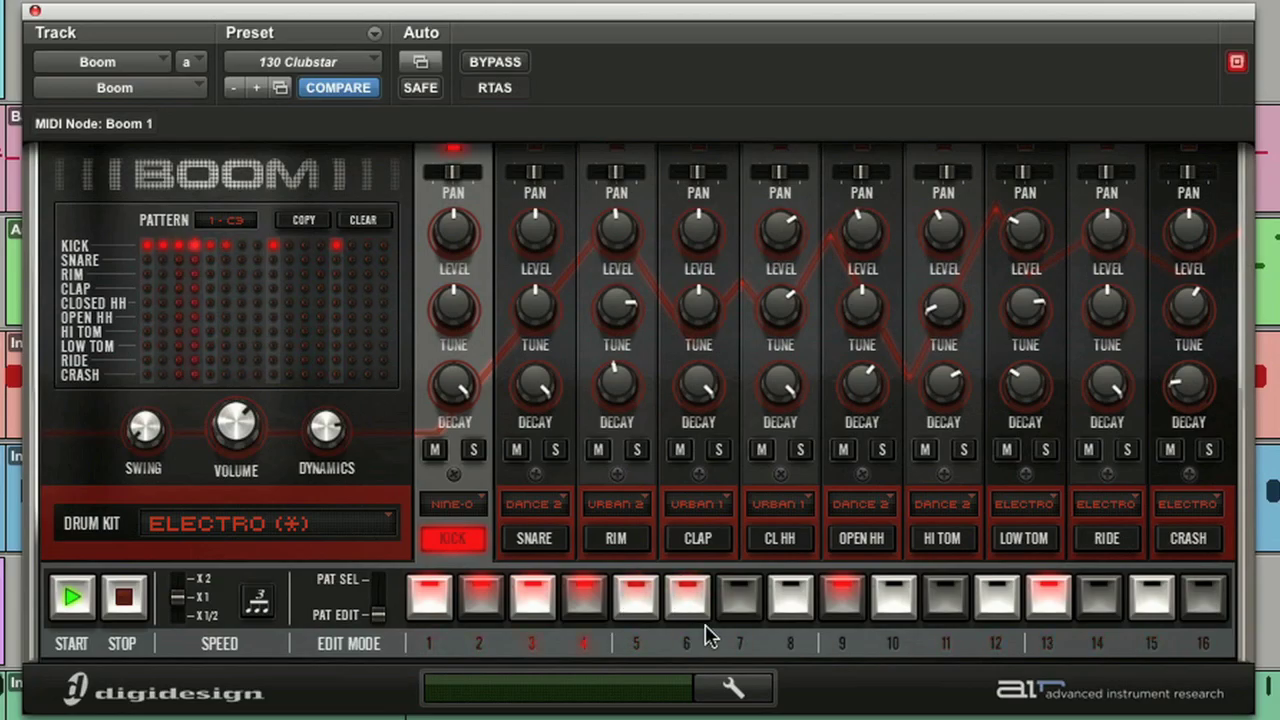
pyautogui.click(741, 602)
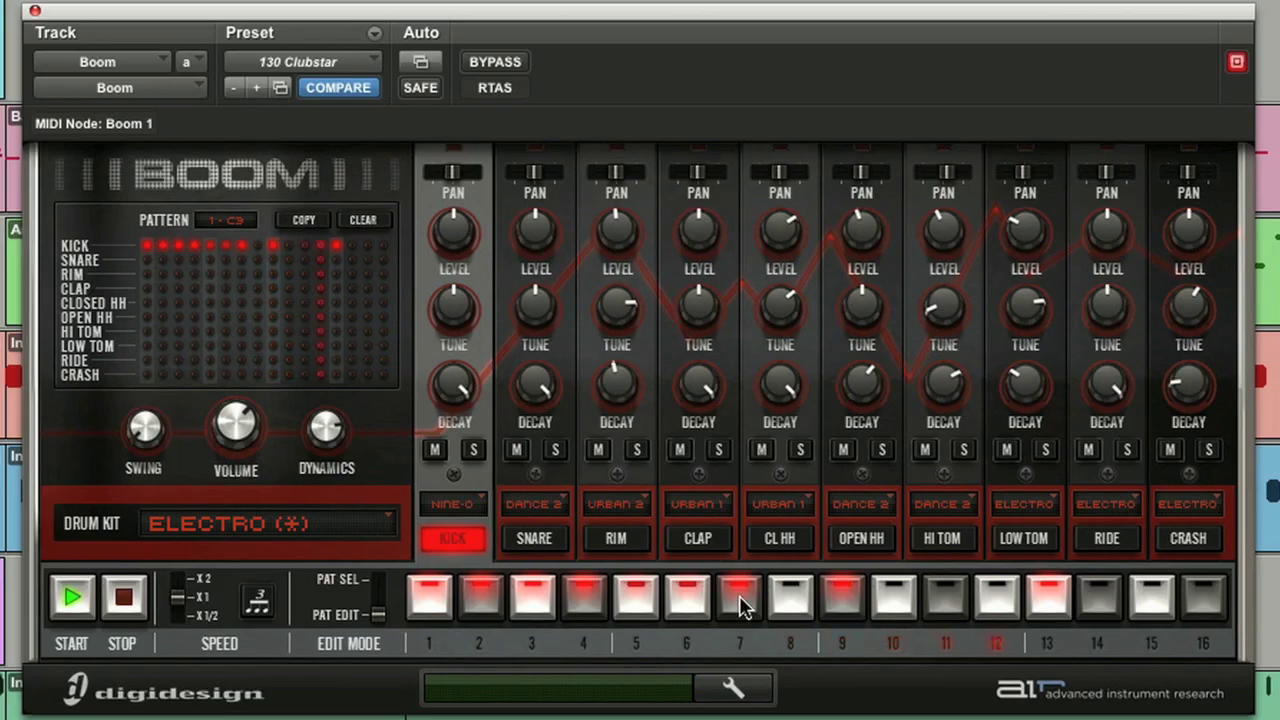
pyautogui.click(801, 604)
# Leave step 9 empty, add kicks on steps 10–12, and remove step 13's kick
pyautogui.click(846, 605)
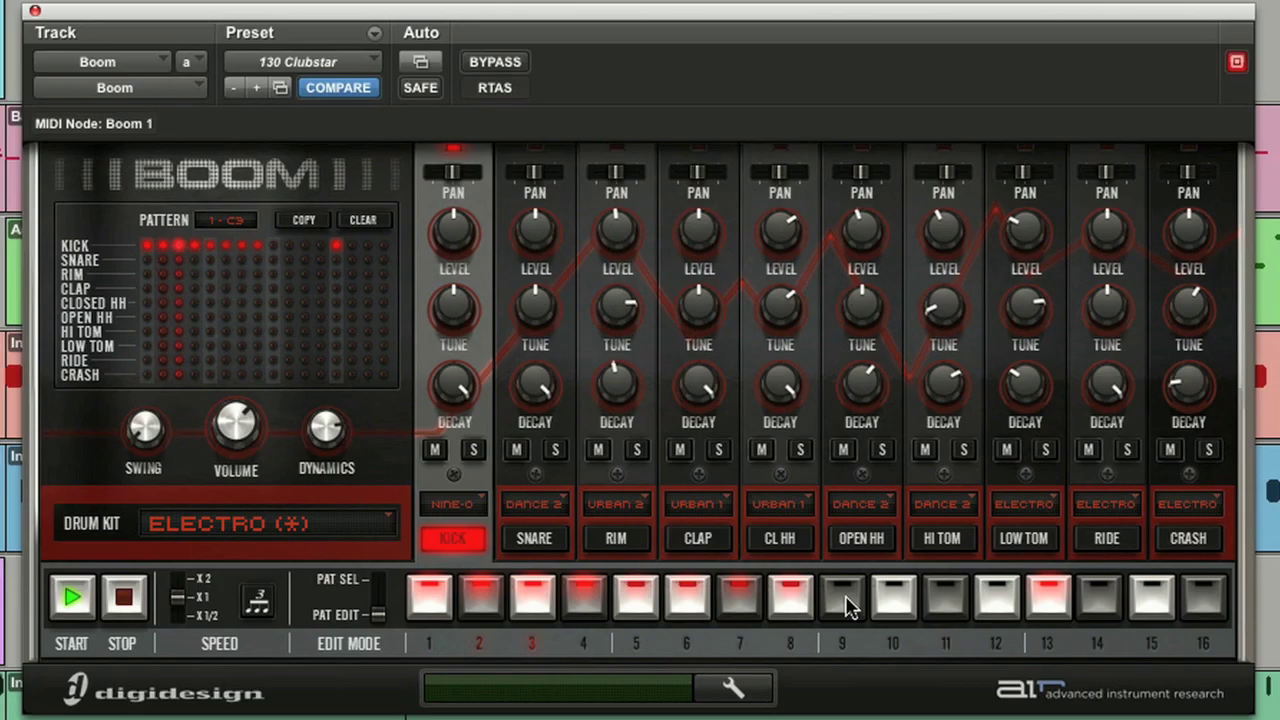
pyautogui.click(846, 600)
pyautogui.click(846, 600)
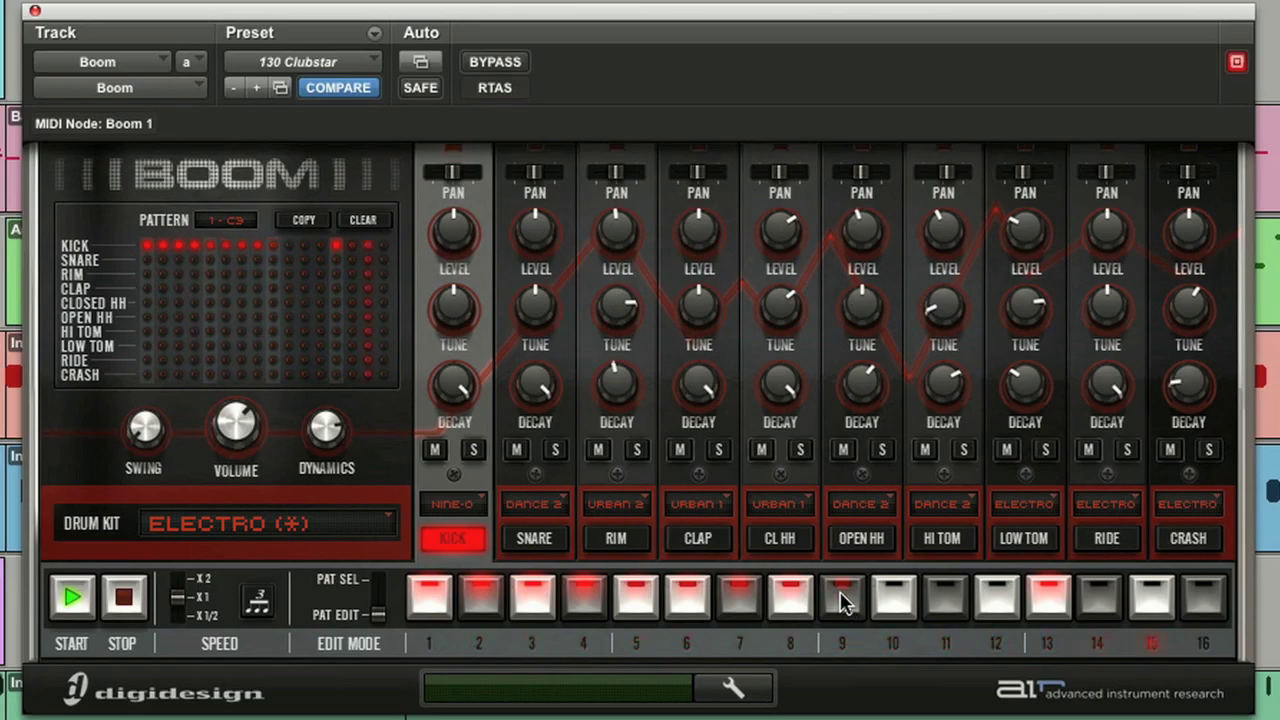
pyautogui.click(891, 597)
pyautogui.click(943, 596)
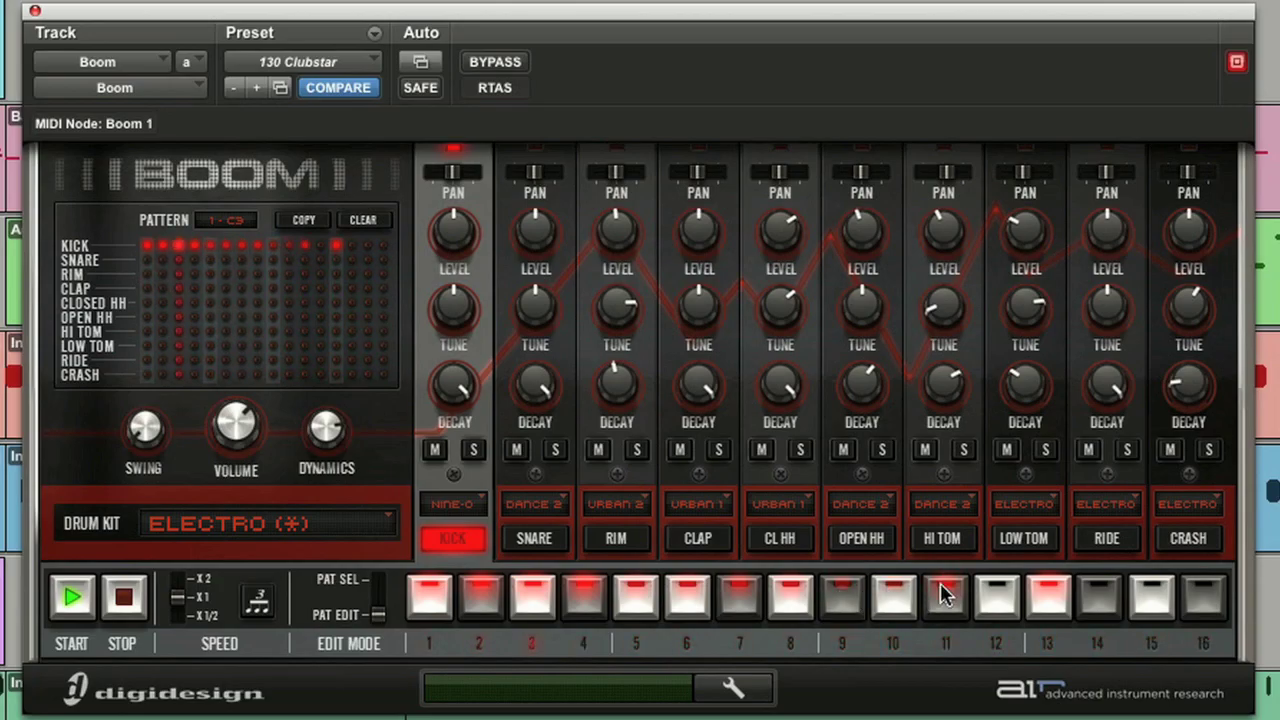
pyautogui.click(993, 600)
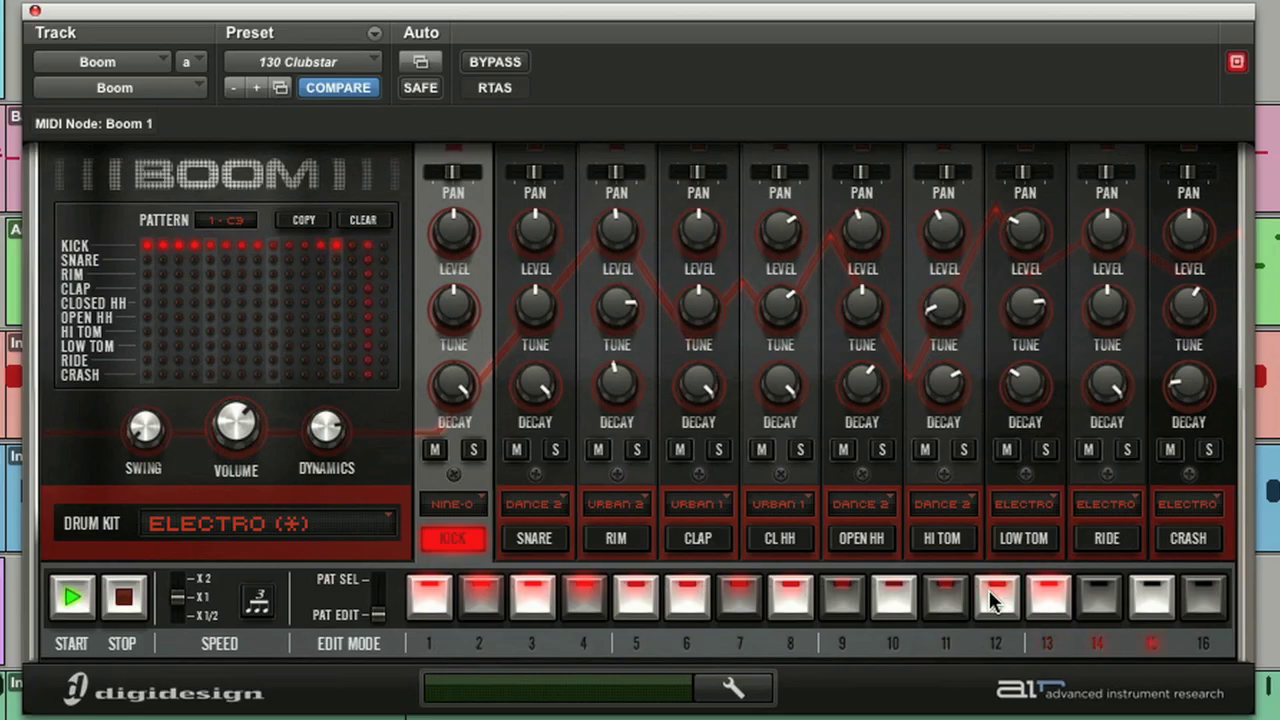
pyautogui.click(1040, 600)
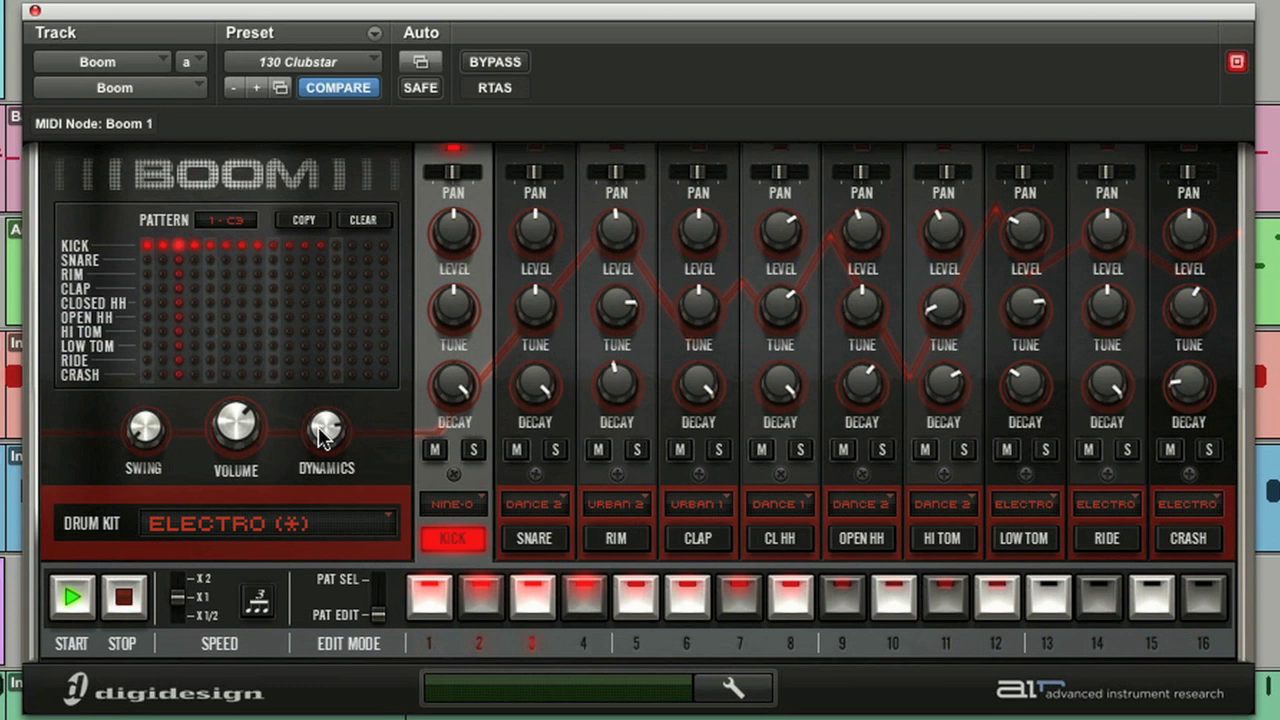
# Set Boom's dynamics to roughly 68 %
pyautogui.moveTo(325, 432)
pyautogui.moveTo(325, 432); pyautogui.dragTo(295, 632)
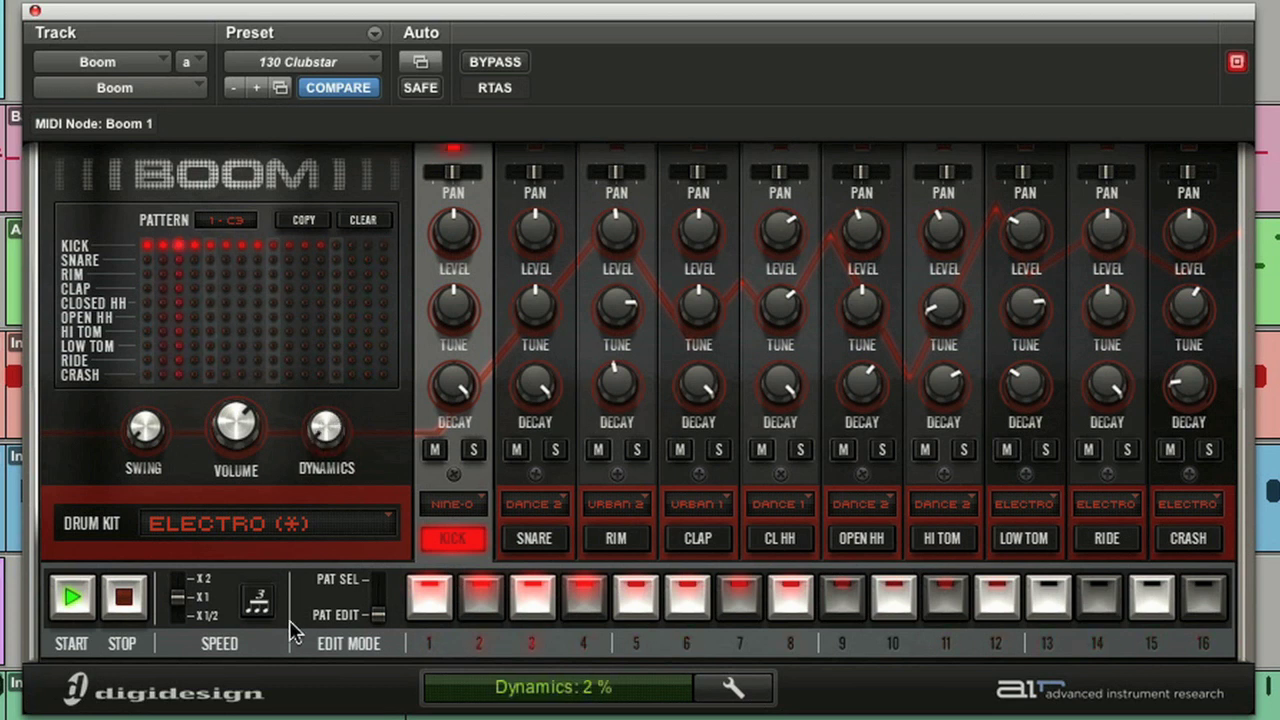
pyautogui.moveTo(330, 428); pyautogui.dragTo(365, 236)
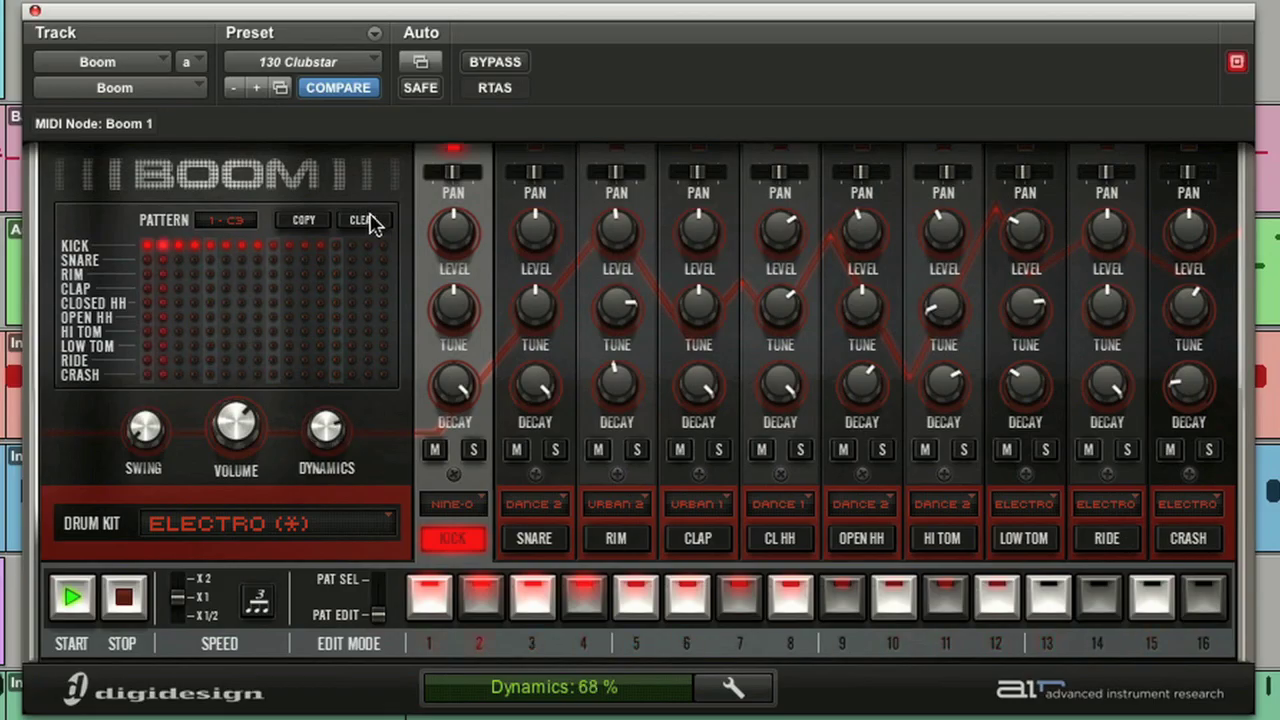
# Clear the pattern and place kicks on steps 1, 5, 9 and 13
pyautogui.click(364, 222)
pyautogui.click(429, 594)
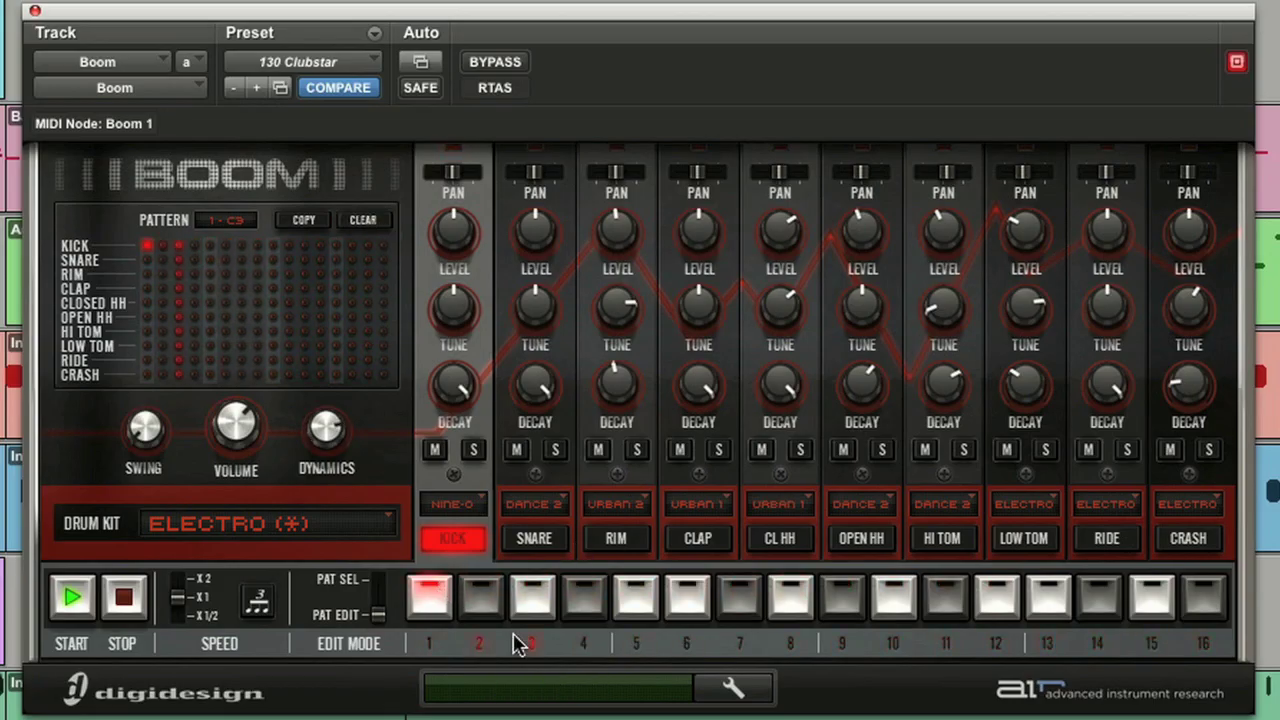
pyautogui.click(635, 594)
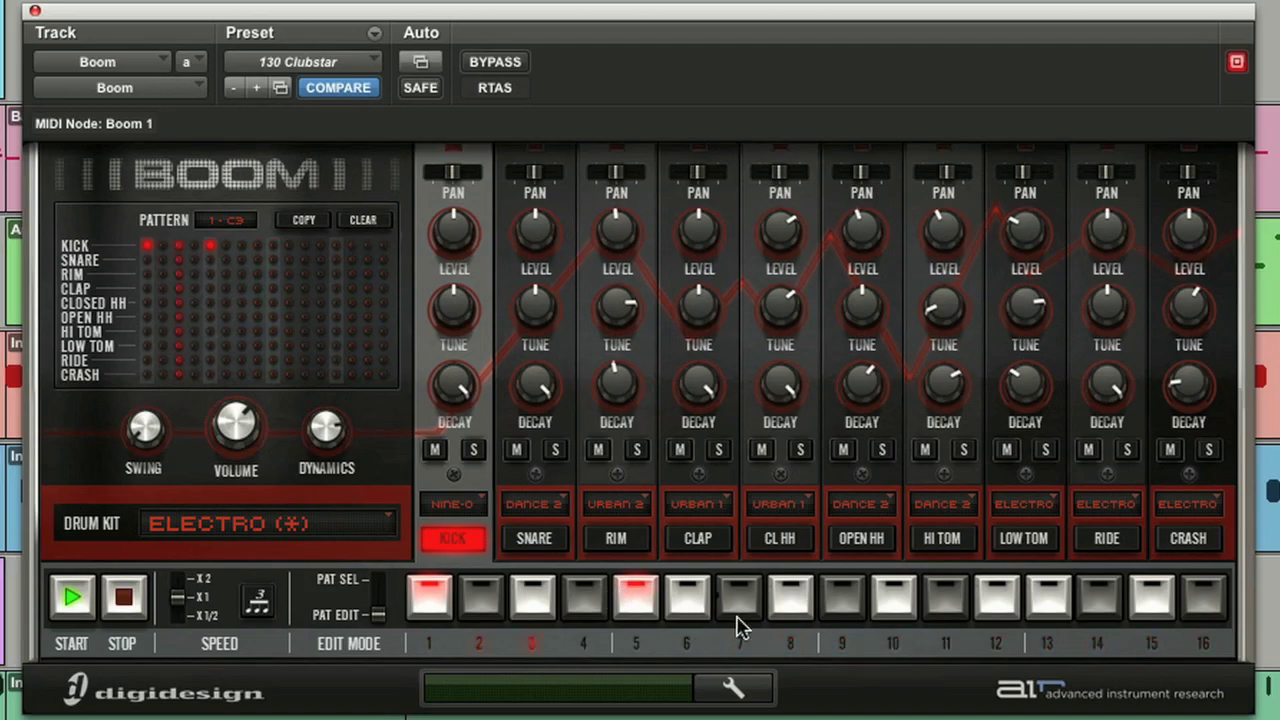
pyautogui.click(840, 594)
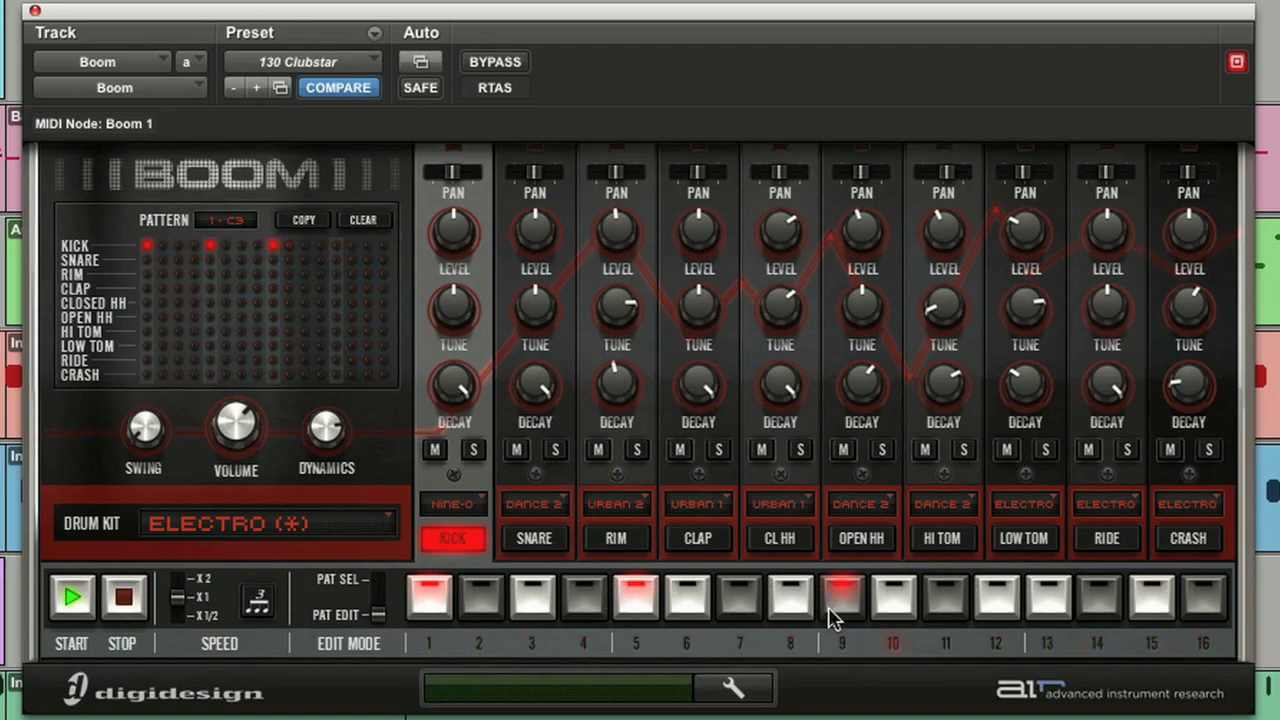
pyautogui.click(1050, 594)
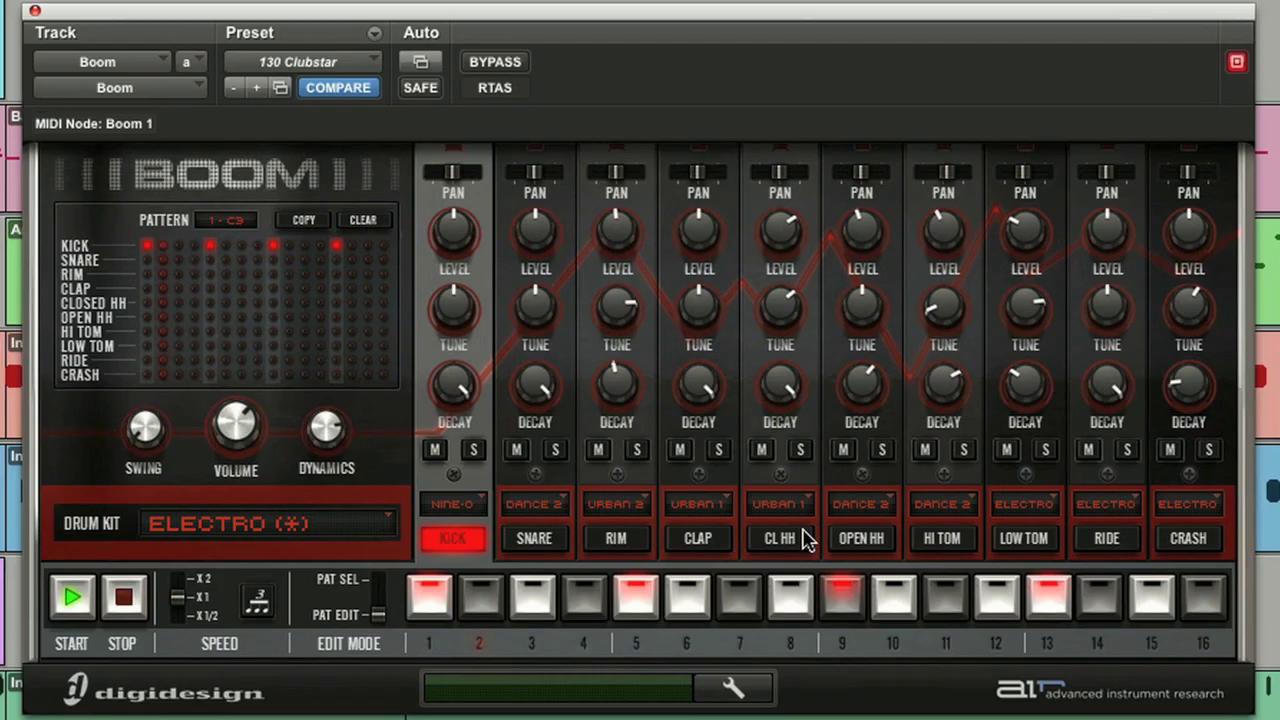
# Select the closed hi-hat voice and change its sound to Dance 1
pyautogui.click(798, 538)
pyautogui.click(798, 508)
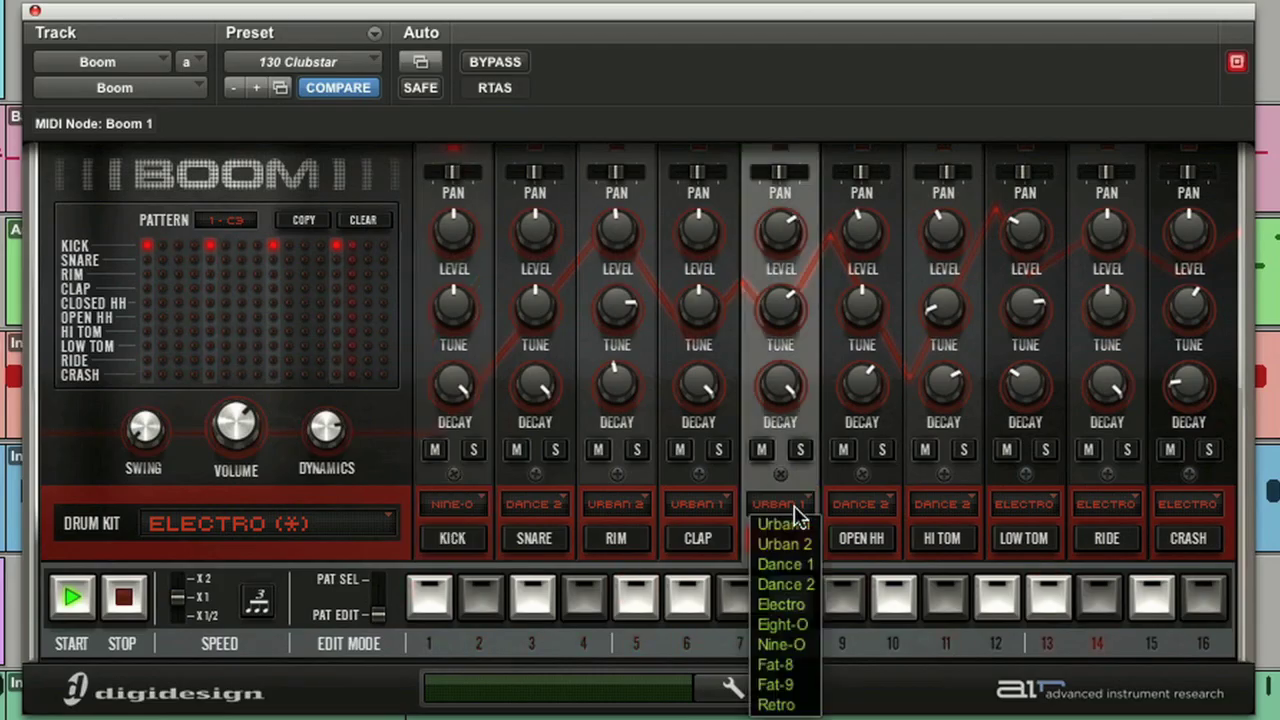
pyautogui.click(785, 559)
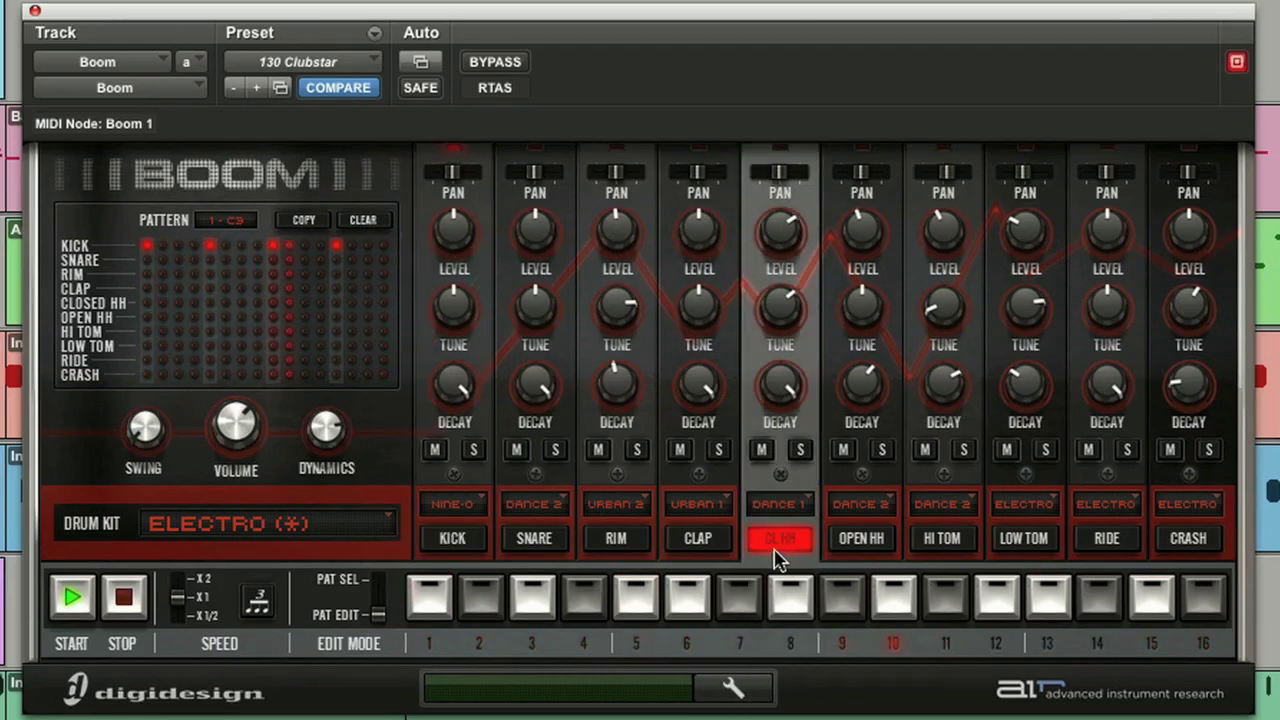
# Add closed hi-hat hits on steps 1, 2, 3, 5, 6, 7, 8, 9, 10, 13 and 14
pyautogui.click(438, 586)
pyautogui.click(480, 598)
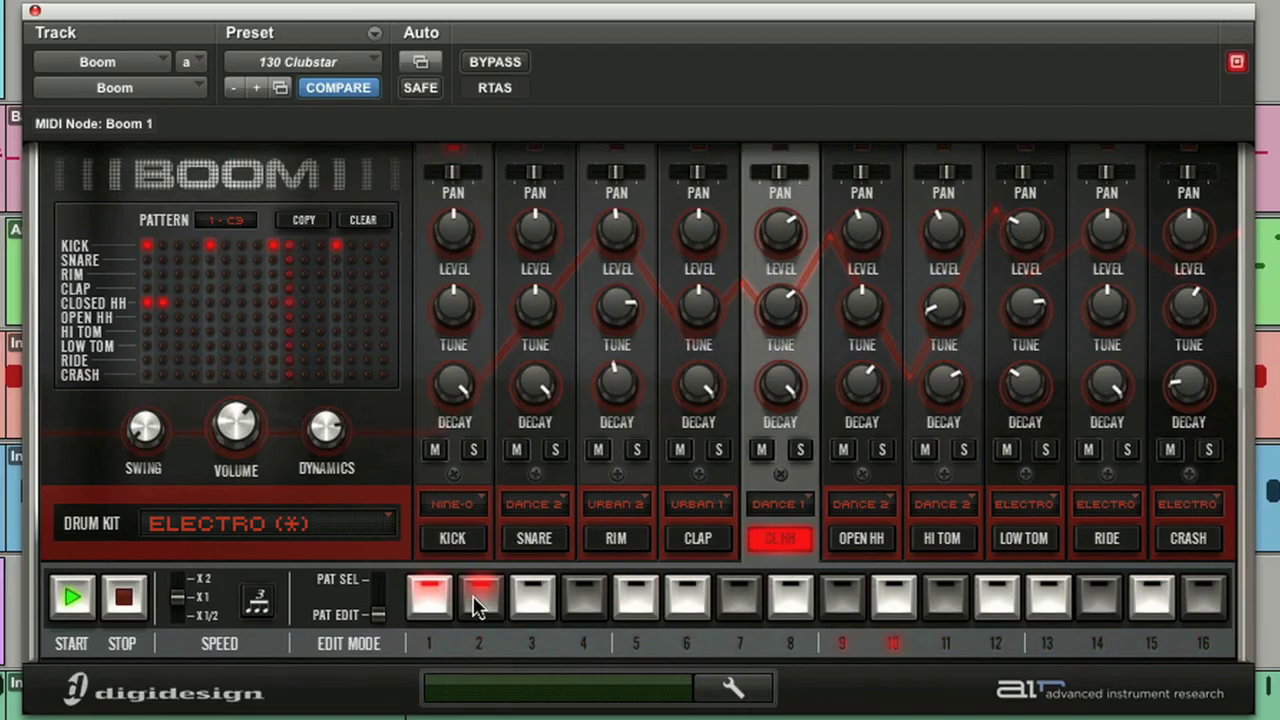
pyautogui.click(532, 600)
pyautogui.click(640, 604)
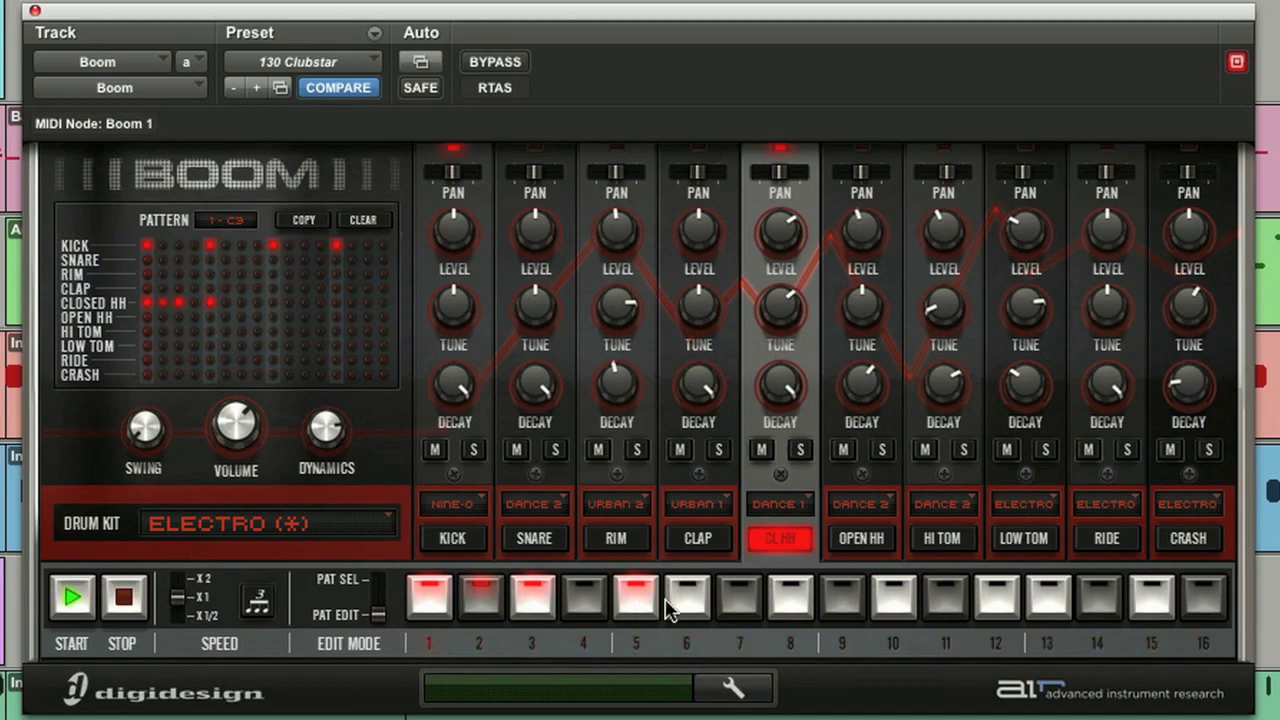
pyautogui.click(688, 602)
pyautogui.click(740, 600)
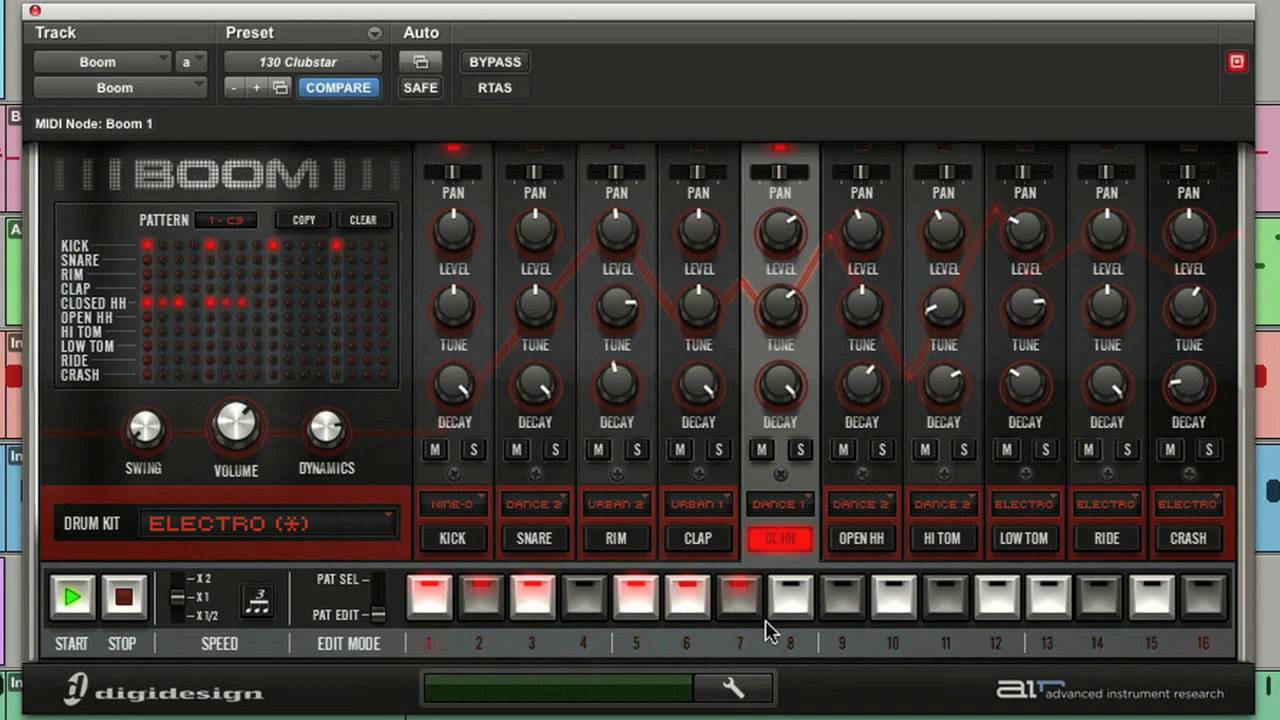
pyautogui.click(841, 606)
pyautogui.click(792, 606)
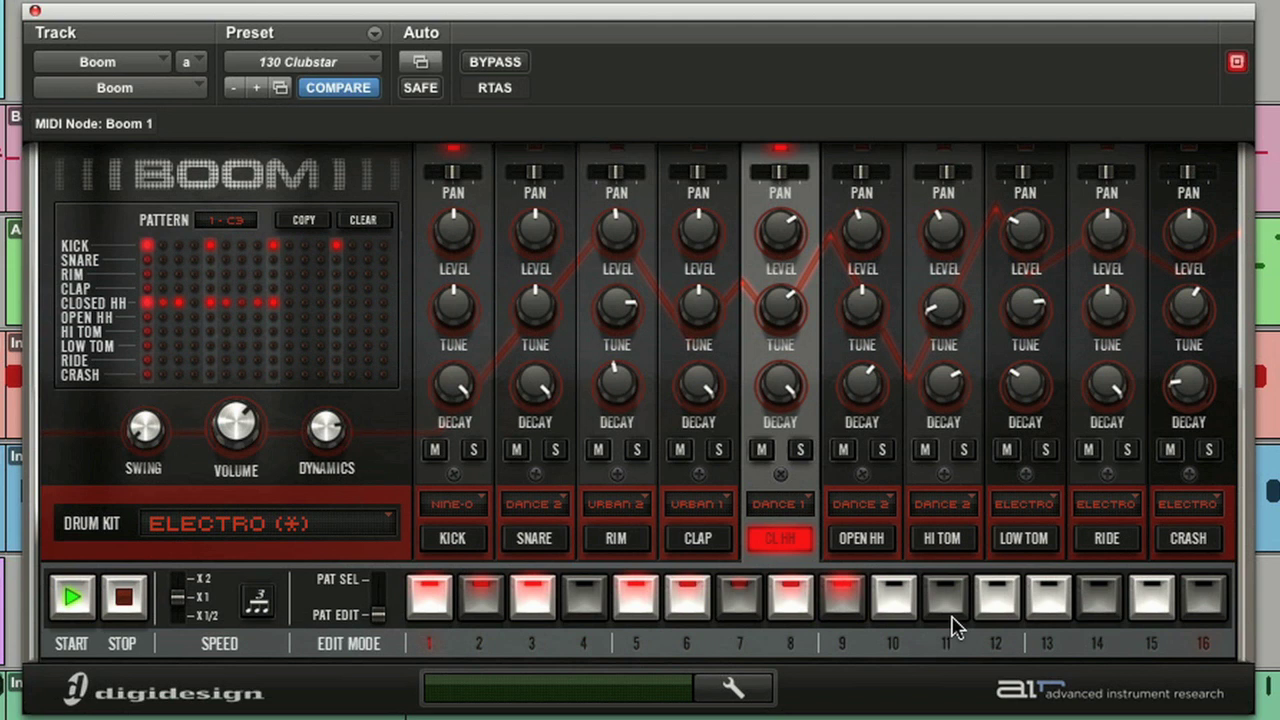
pyautogui.click(903, 606)
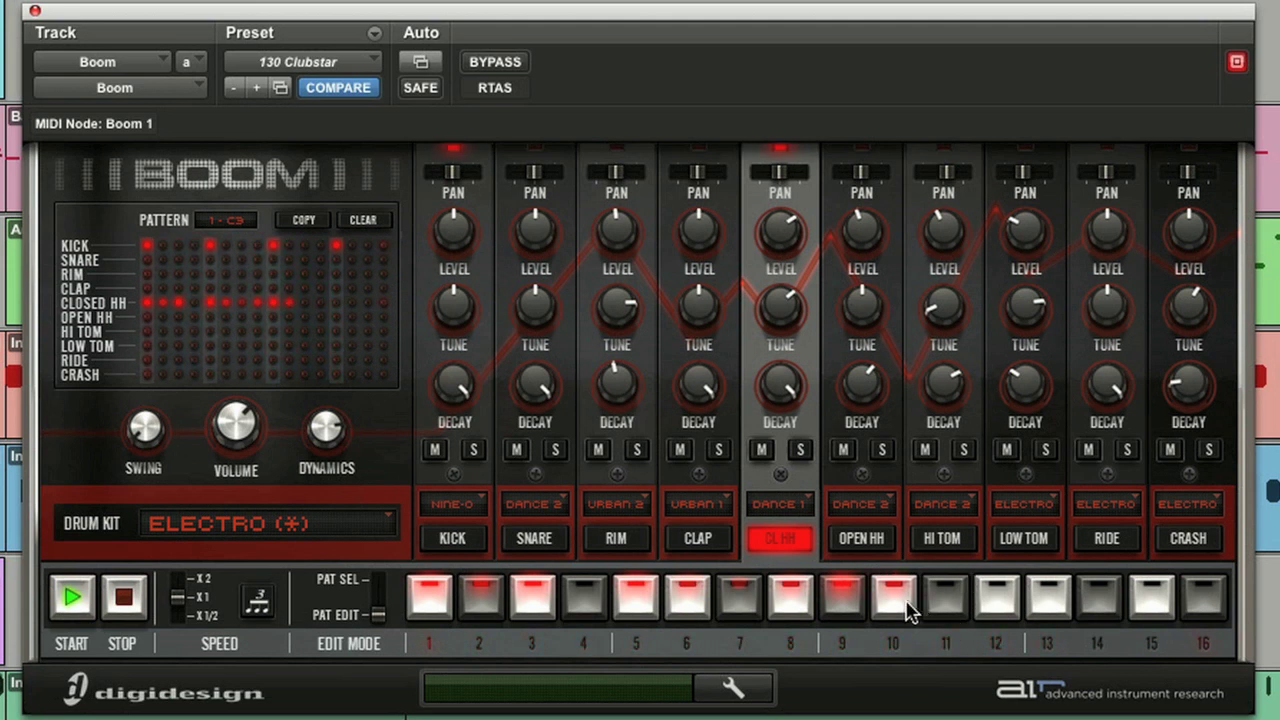
pyautogui.click(1050, 600)
pyautogui.click(1098, 598)
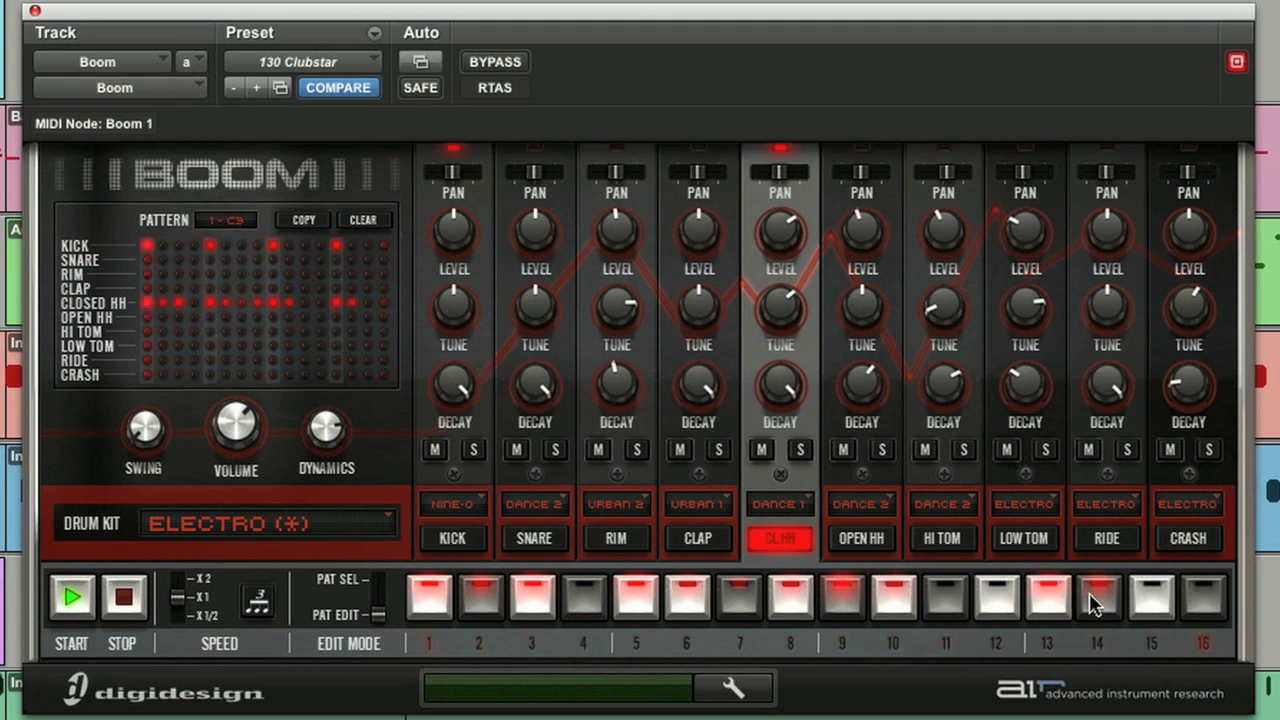
# Keep Dance 2 as the open hi-hat sound and add open hi-hat hits on steps 11 and 15
pyautogui.click(877, 508)
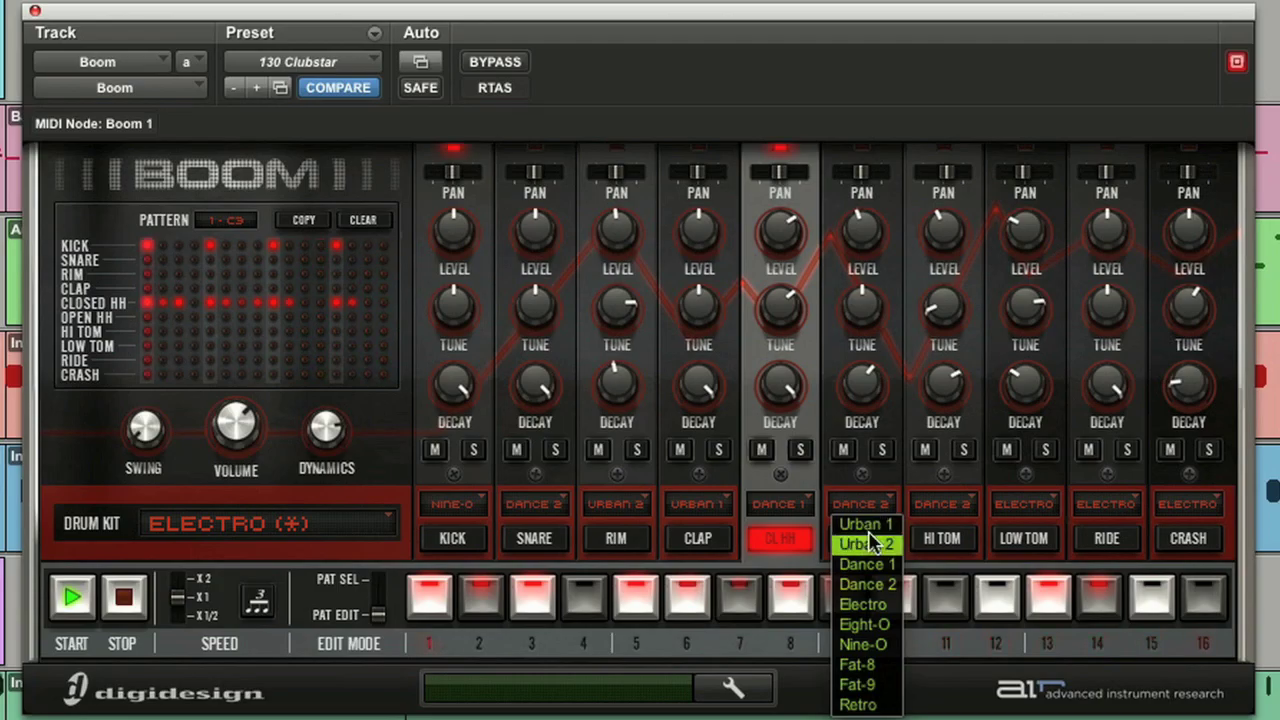
pyautogui.click(866, 586)
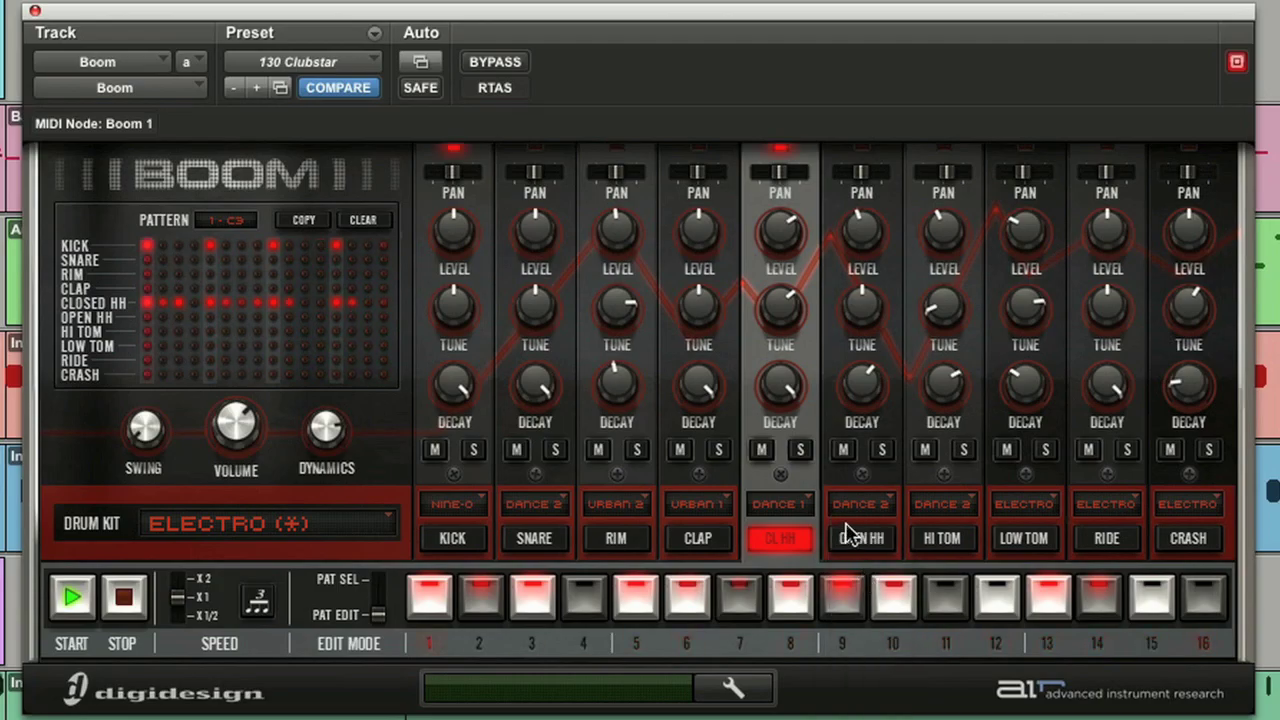
pyautogui.click(861, 539)
pyautogui.click(897, 597)
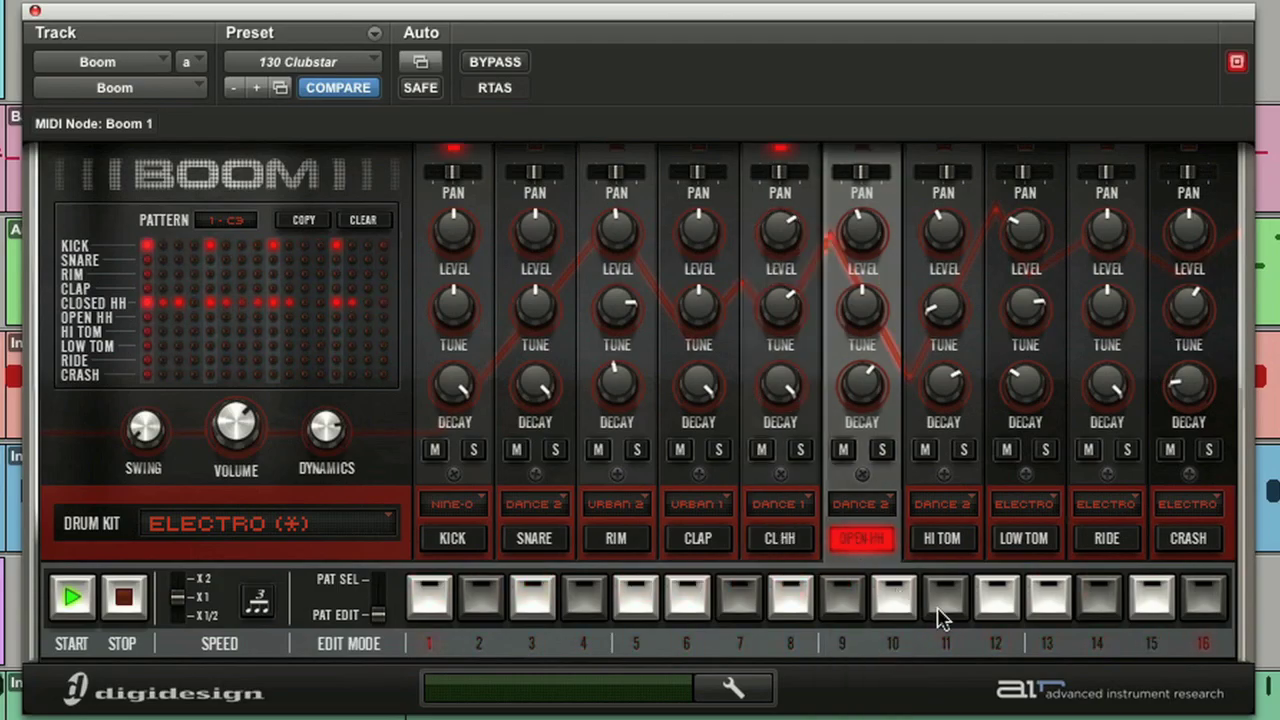
pyautogui.click(941, 610)
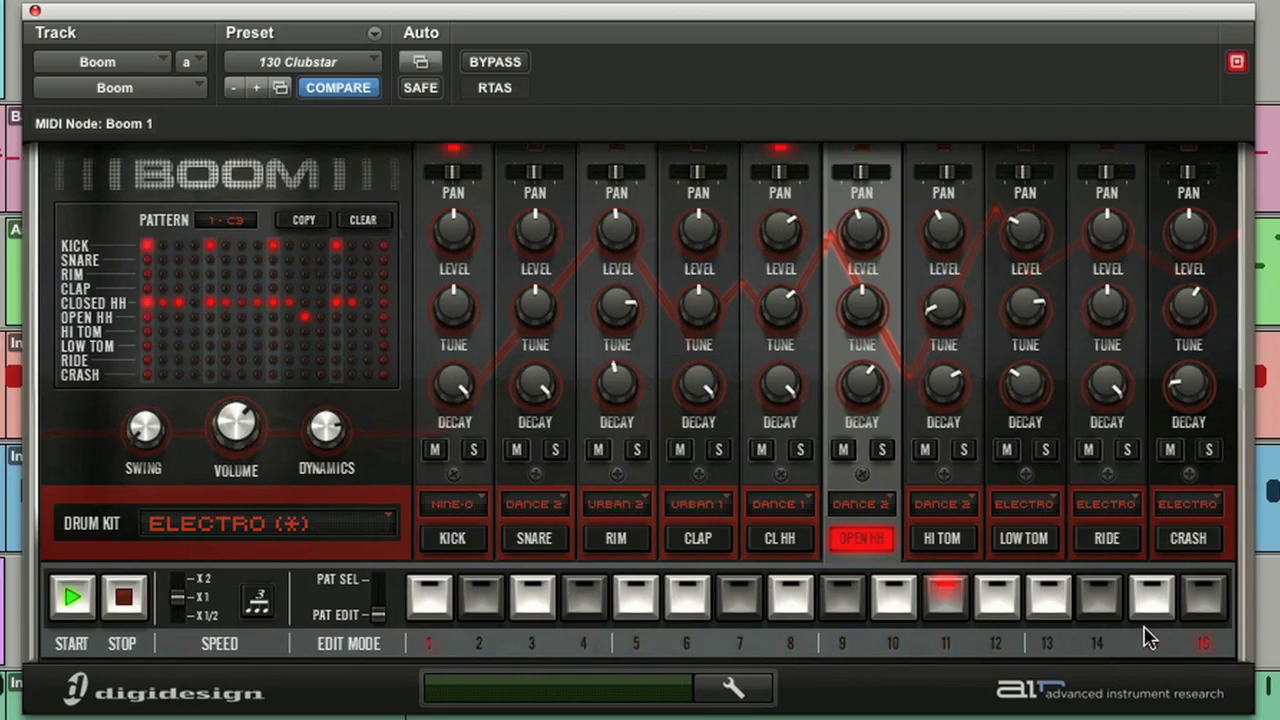
pyautogui.click(1155, 592)
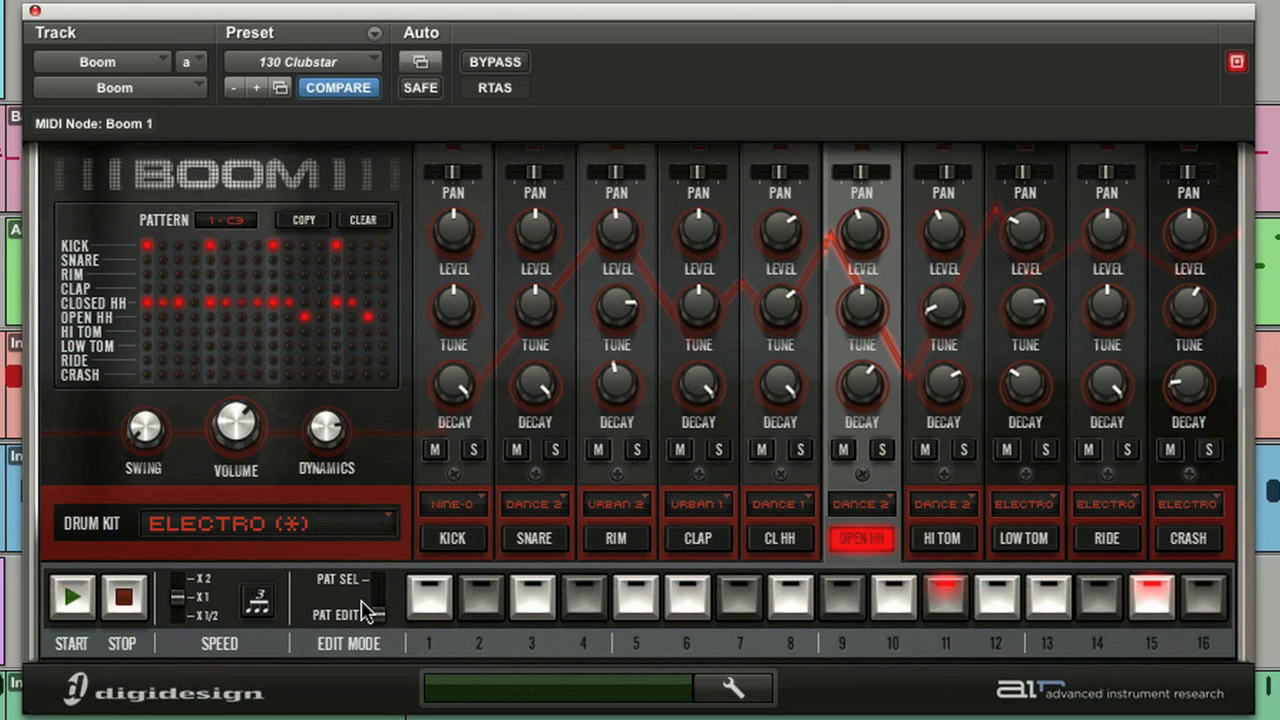
# In pattern-select mode, copy pattern 1 into pattern 2 (C#3) and select pattern 2
pyautogui.click(385, 600)
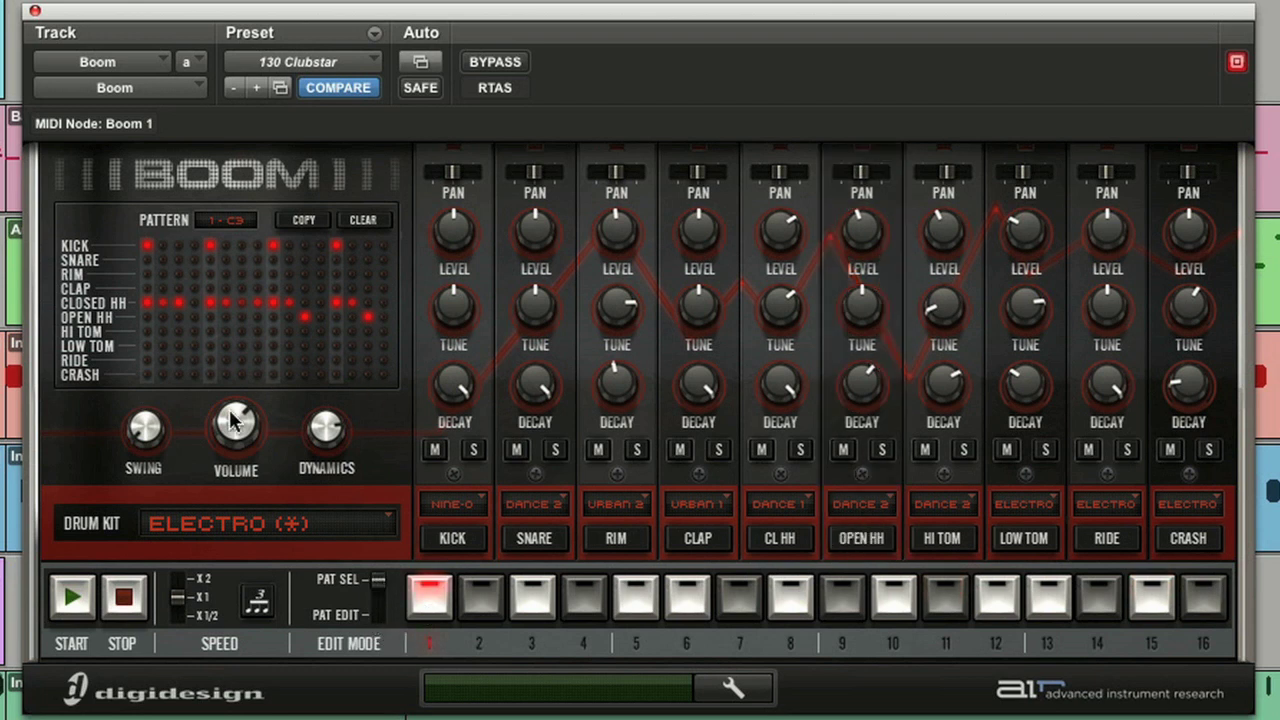
pyautogui.press('space')
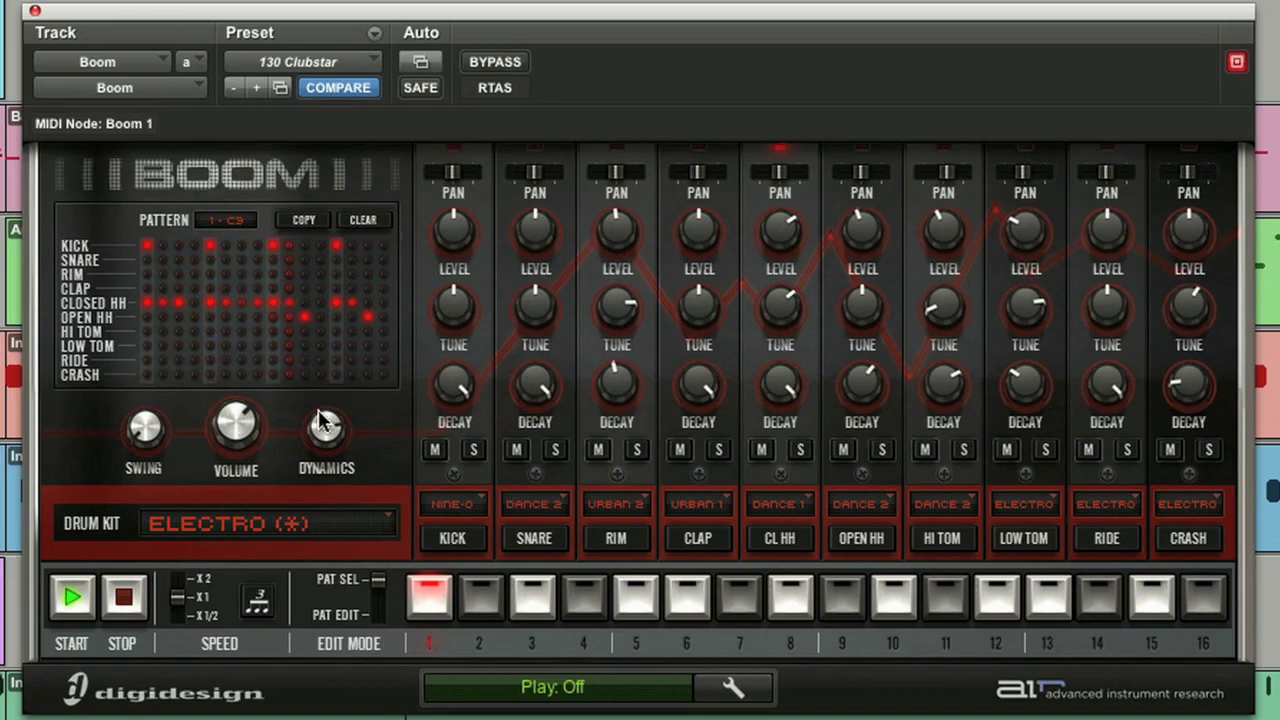
pyautogui.click(304, 222)
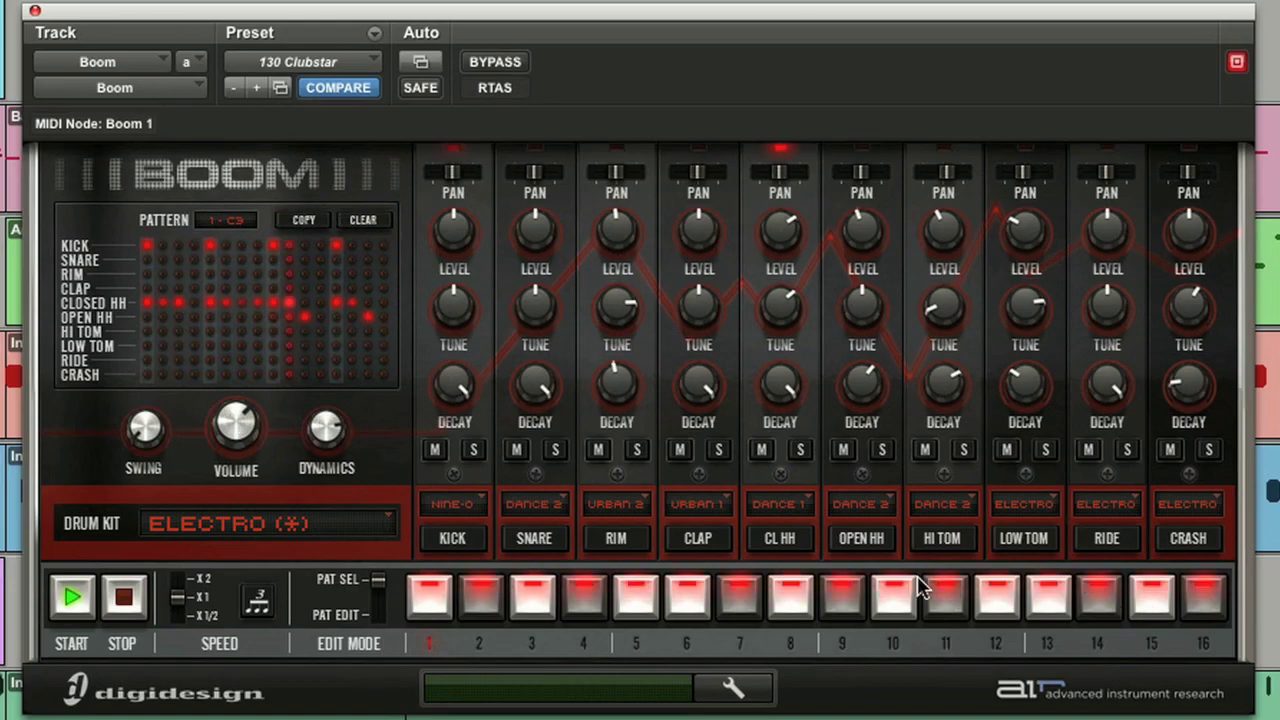
pyautogui.click(730, 588)
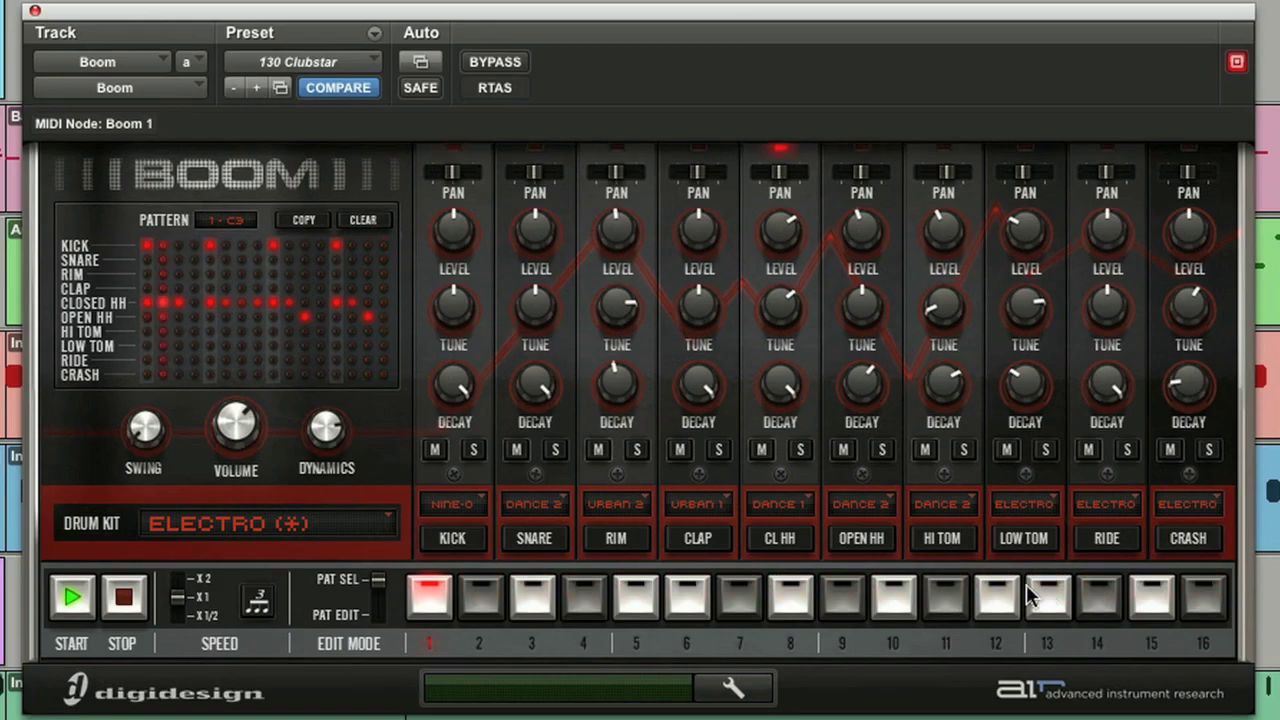
pyautogui.click(484, 592)
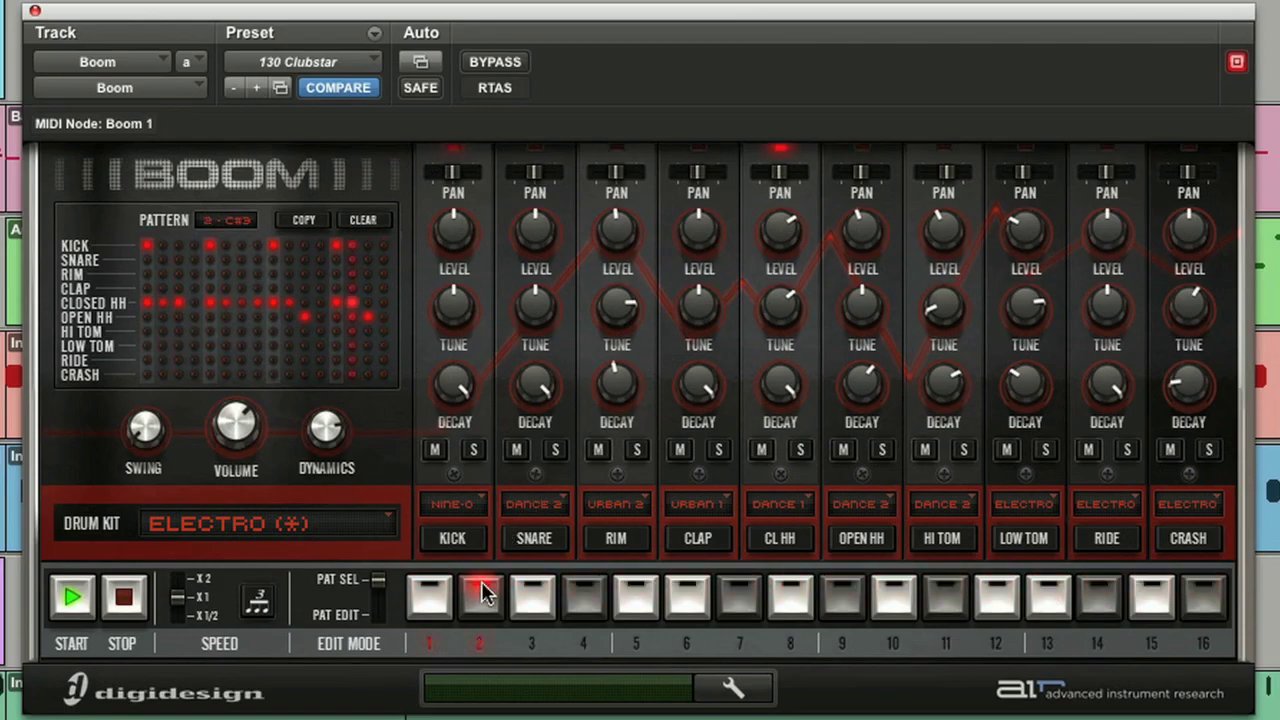
pyautogui.click(708, 535)
# Add claps on steps 5 and 13 and snares on steps 5, 10, 13, 15 and 16
pyautogui.click(637, 596)
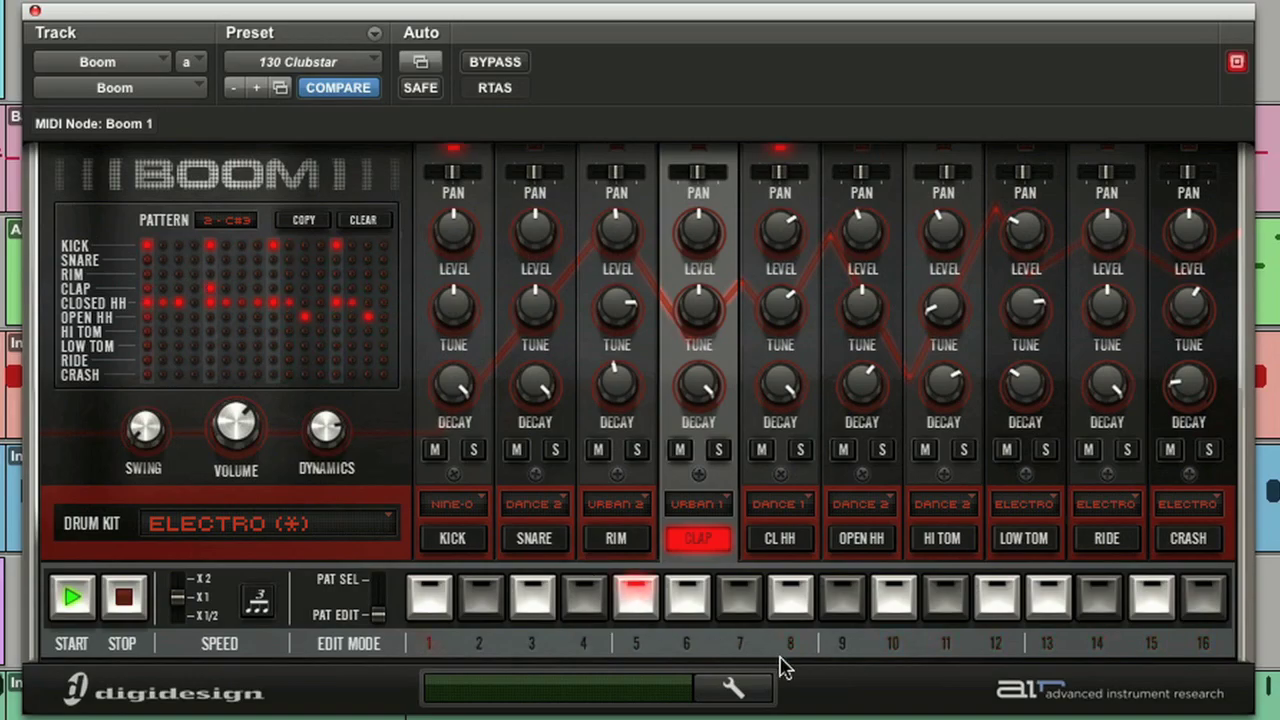
pyautogui.click(1046, 597)
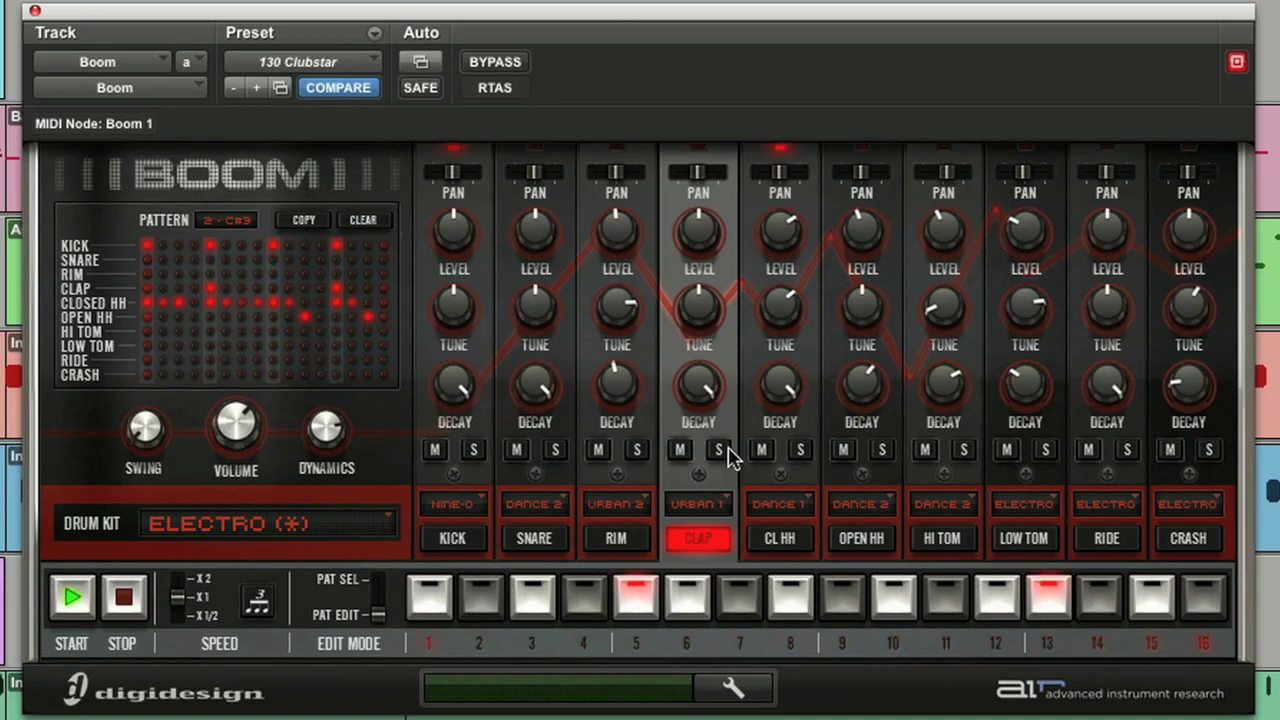
pyautogui.click(533, 540)
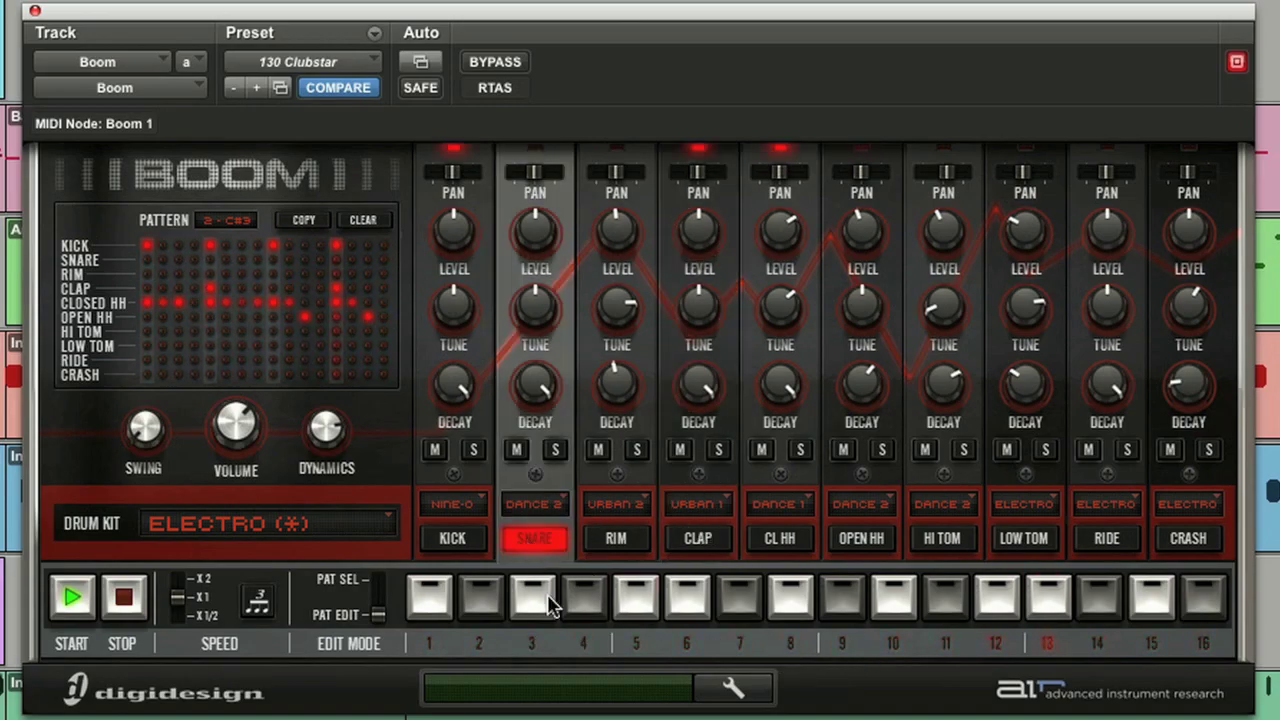
pyautogui.click(632, 592)
pyautogui.click(895, 606)
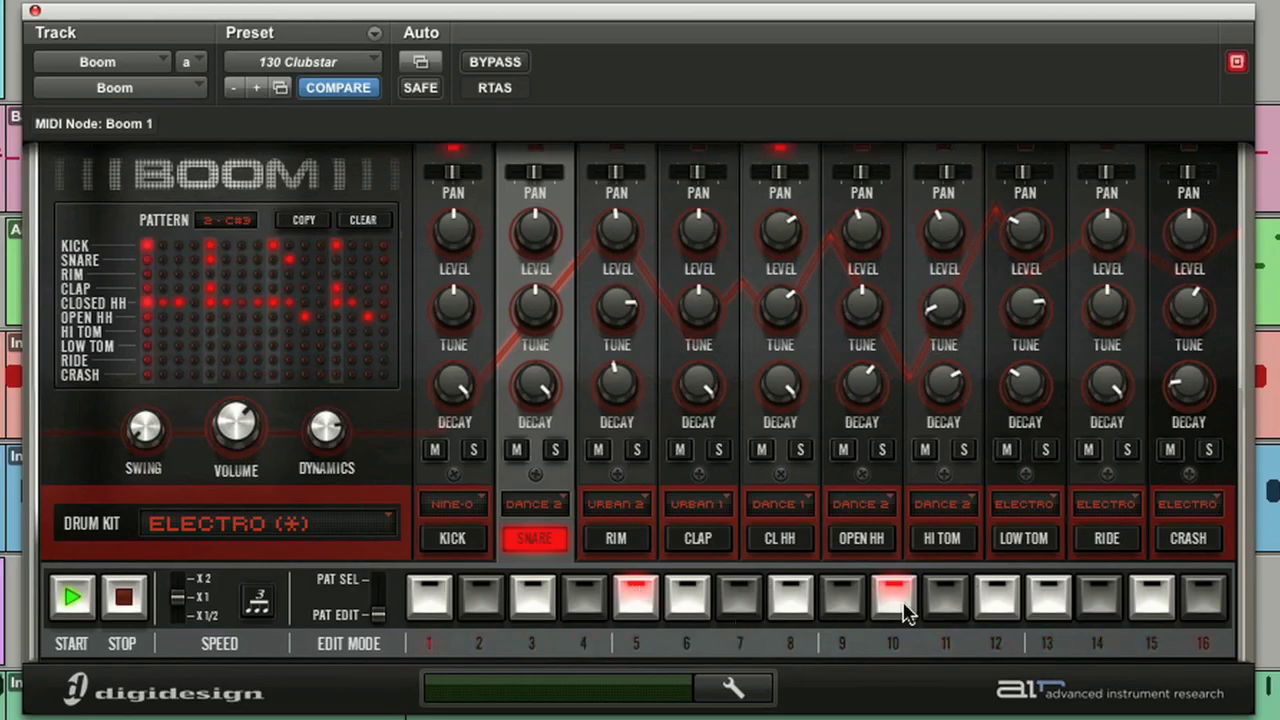
pyautogui.click(1048, 596)
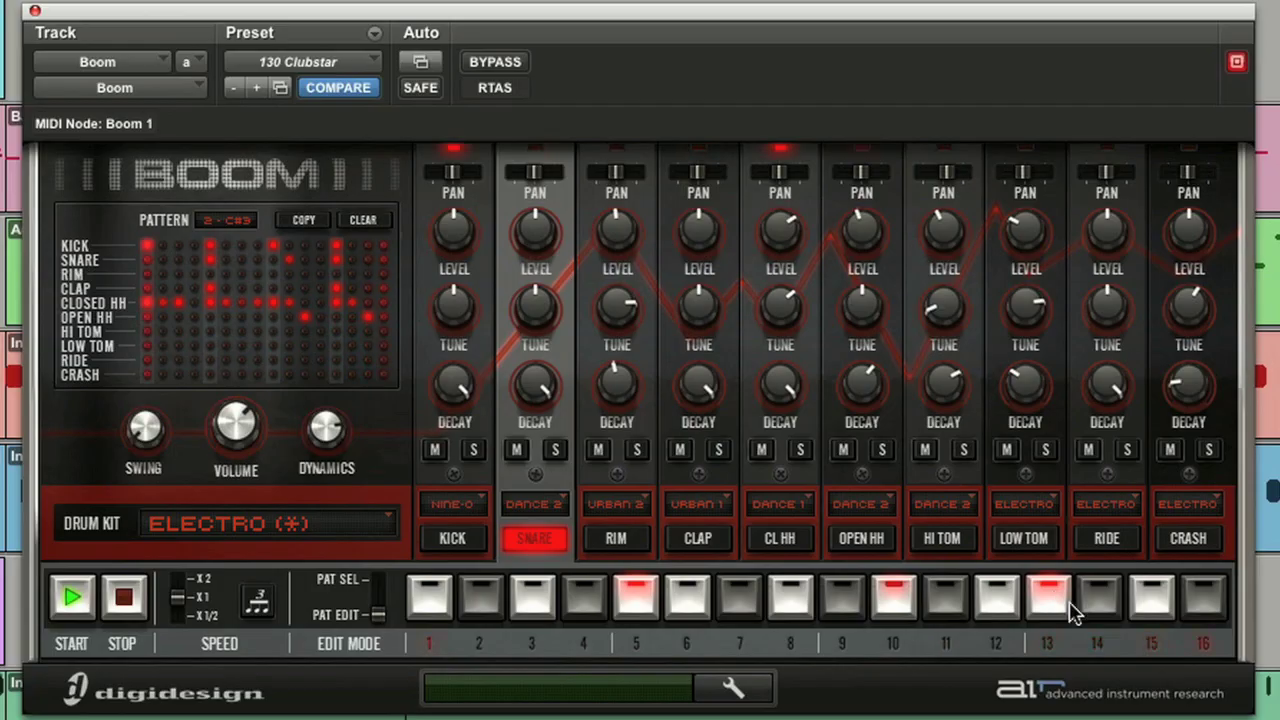
pyautogui.click(1155, 602)
pyautogui.click(1201, 606)
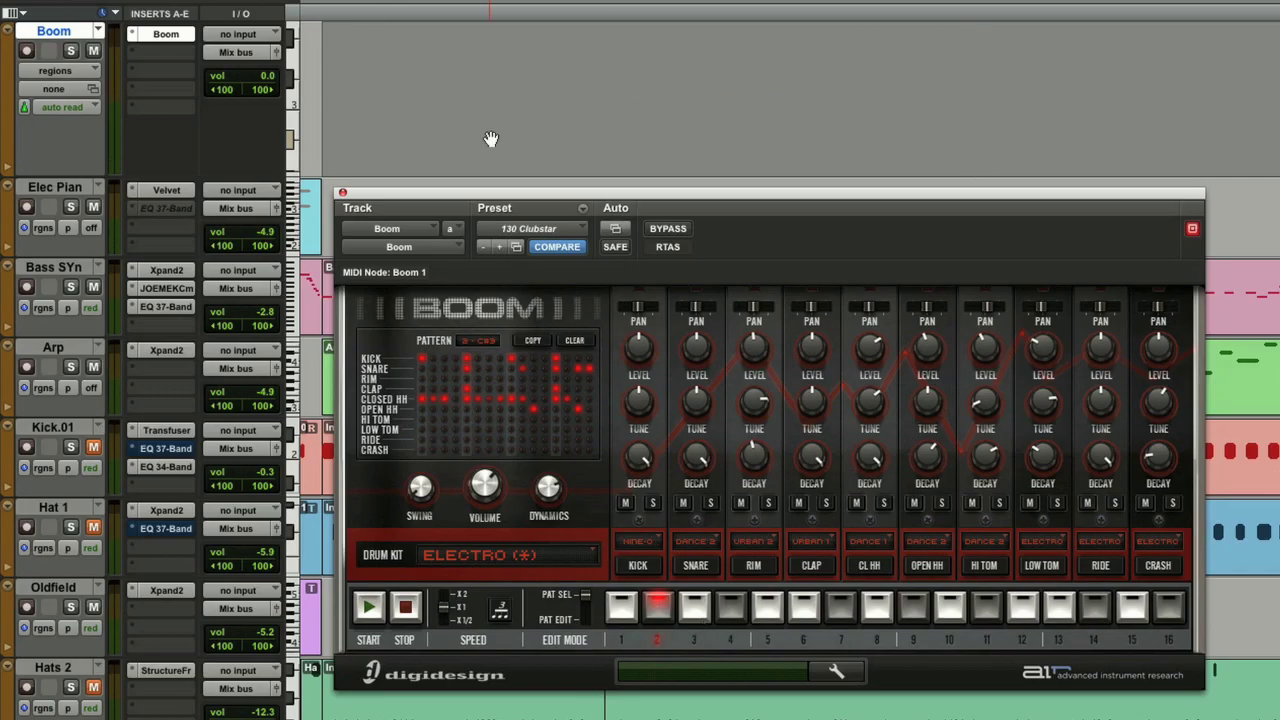
# Audition the pattern, switch the Boom track to notes view, and select the Pencil tool
pyautogui.press('space')
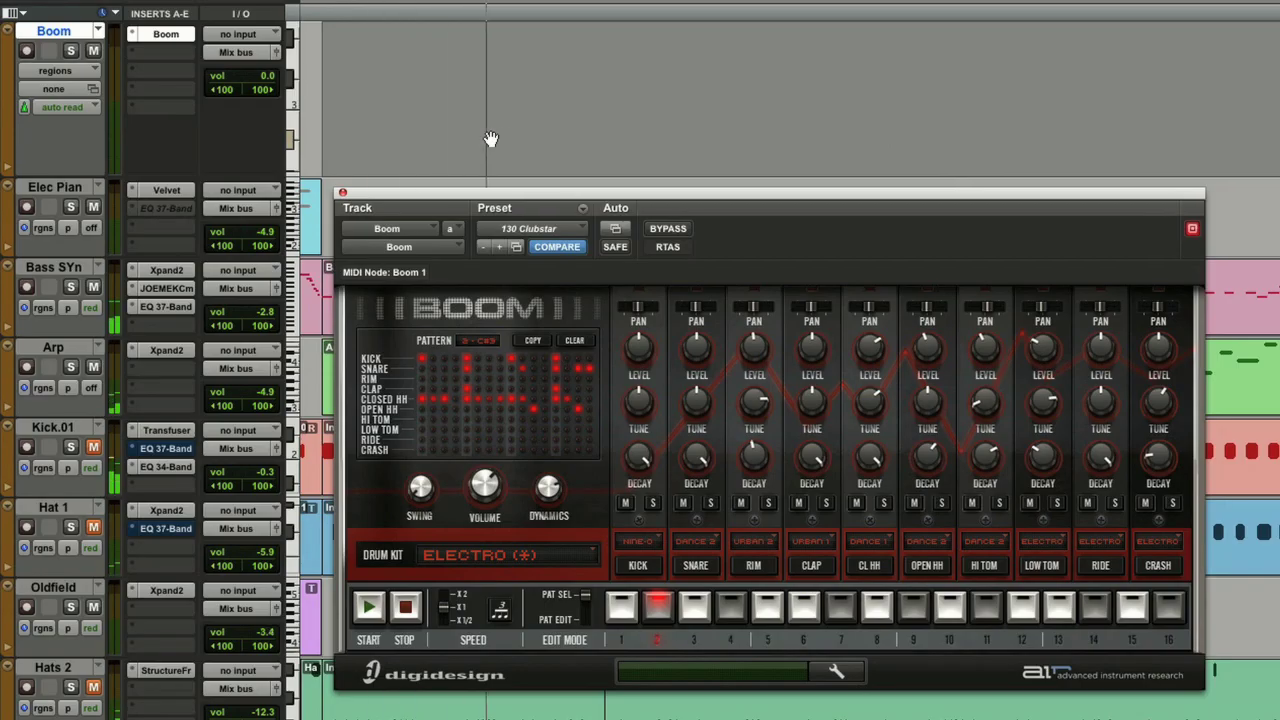
pyautogui.press('space')
pyautogui.click(57, 71)
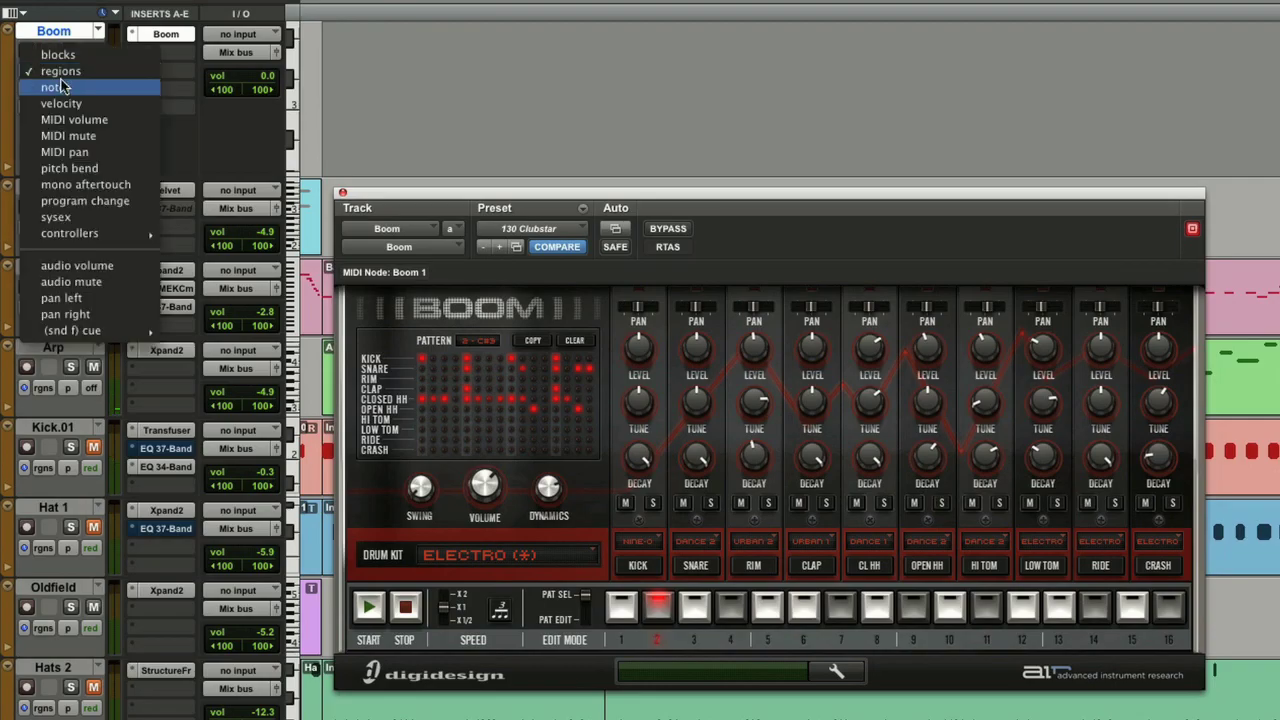
pyautogui.click(62, 89)
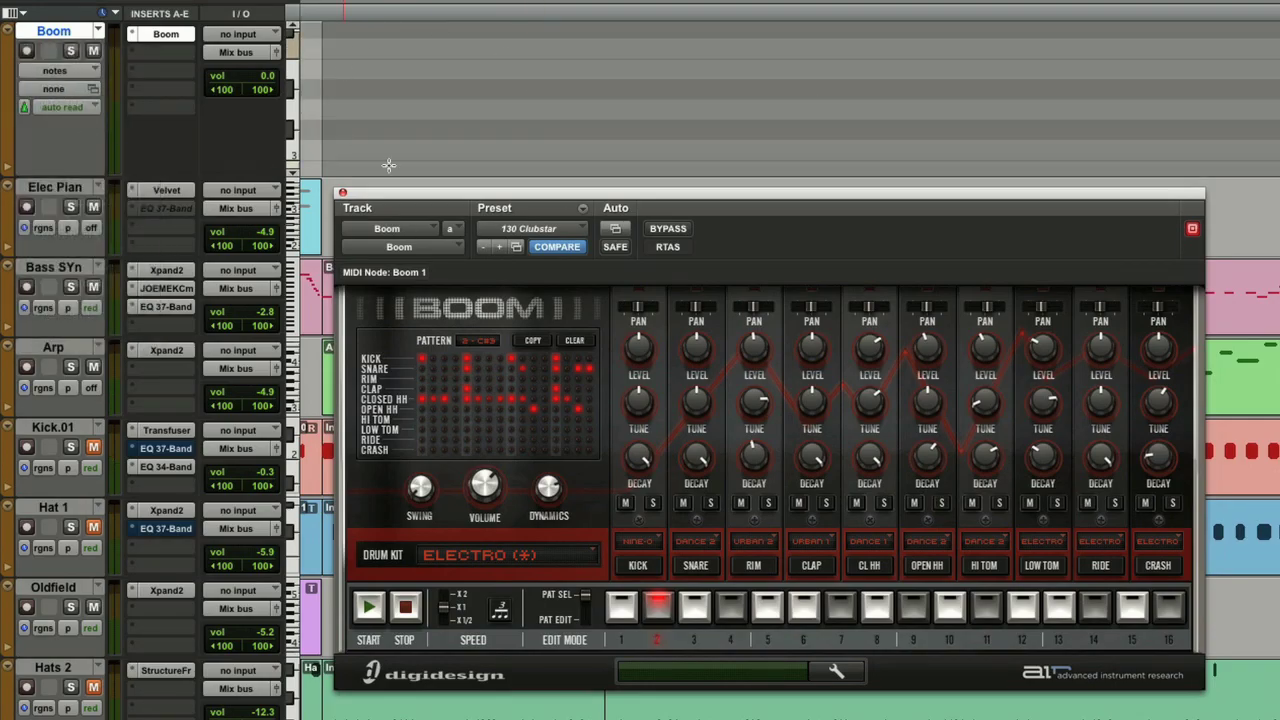
pyautogui.click(90, 71)
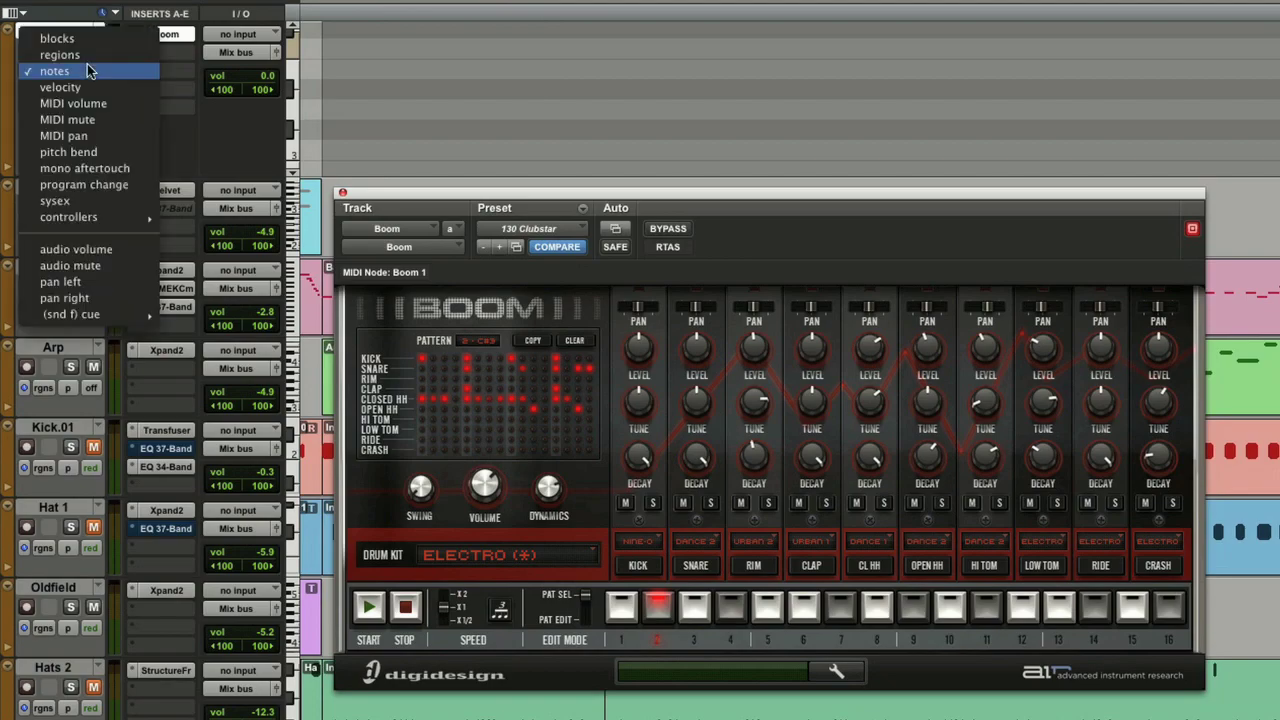
pyautogui.click(88, 53)
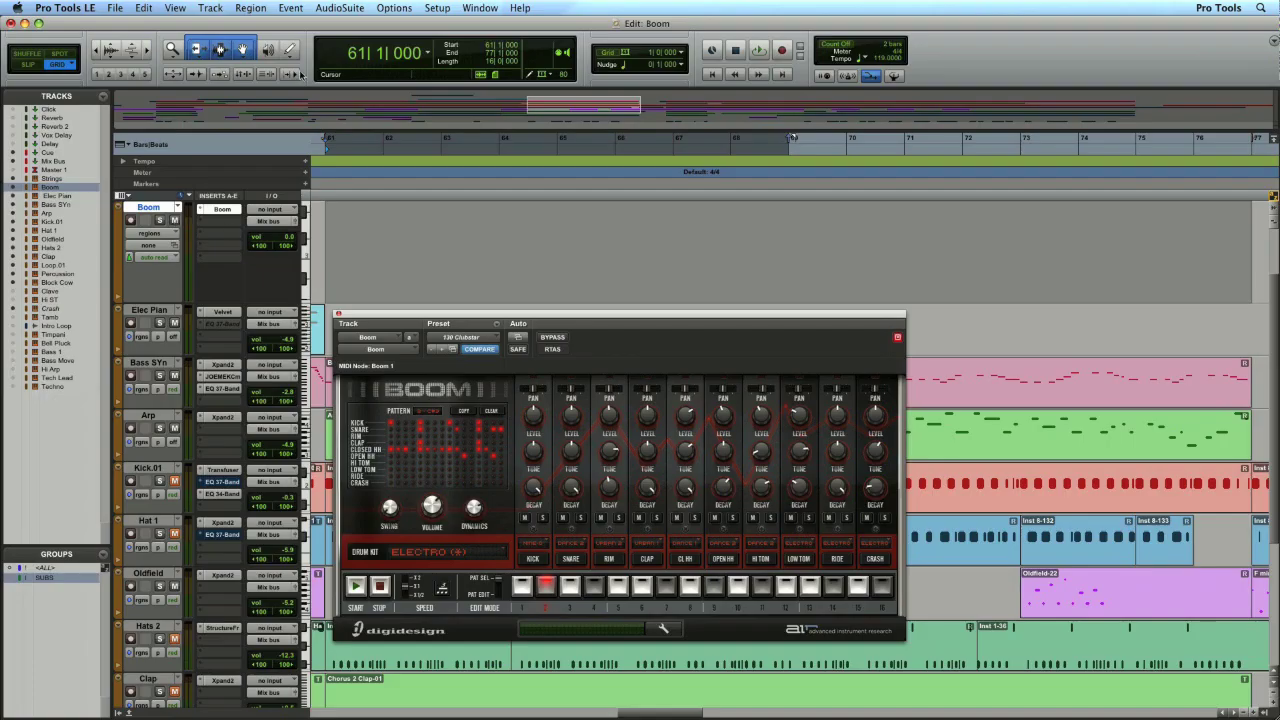
pyautogui.click(296, 53)
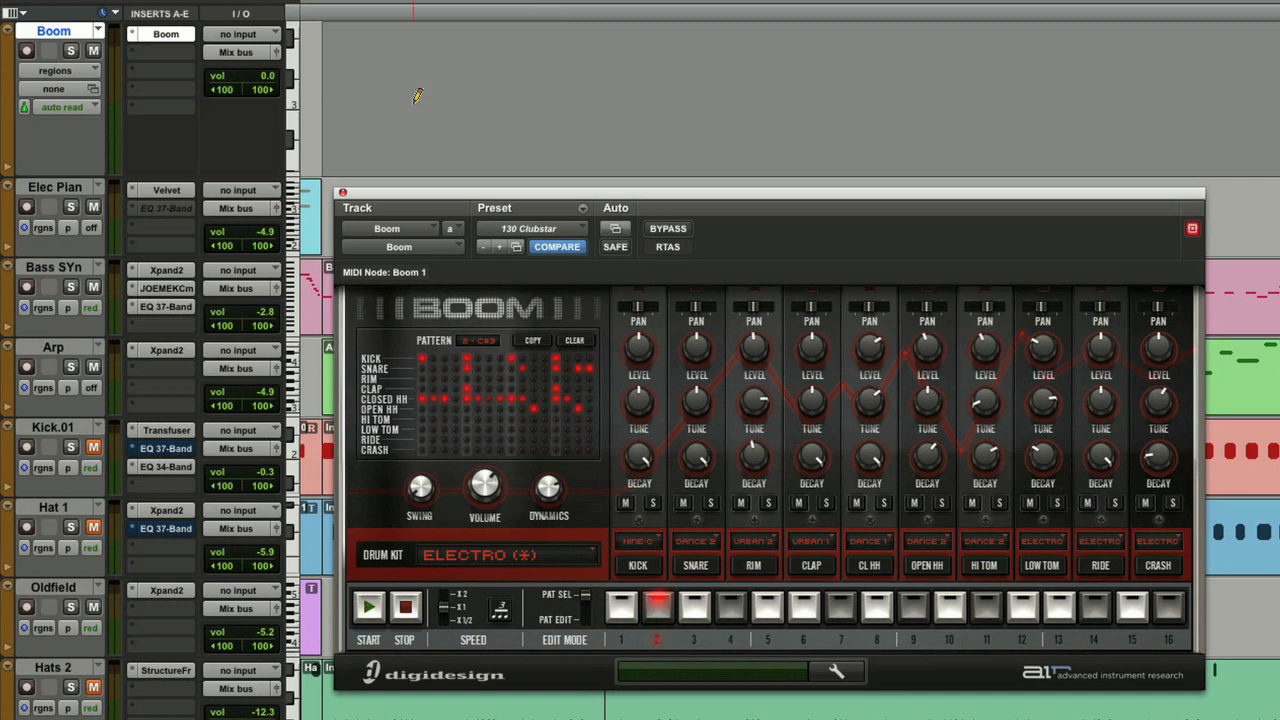
pyautogui.hotkey('ctrl', '-')
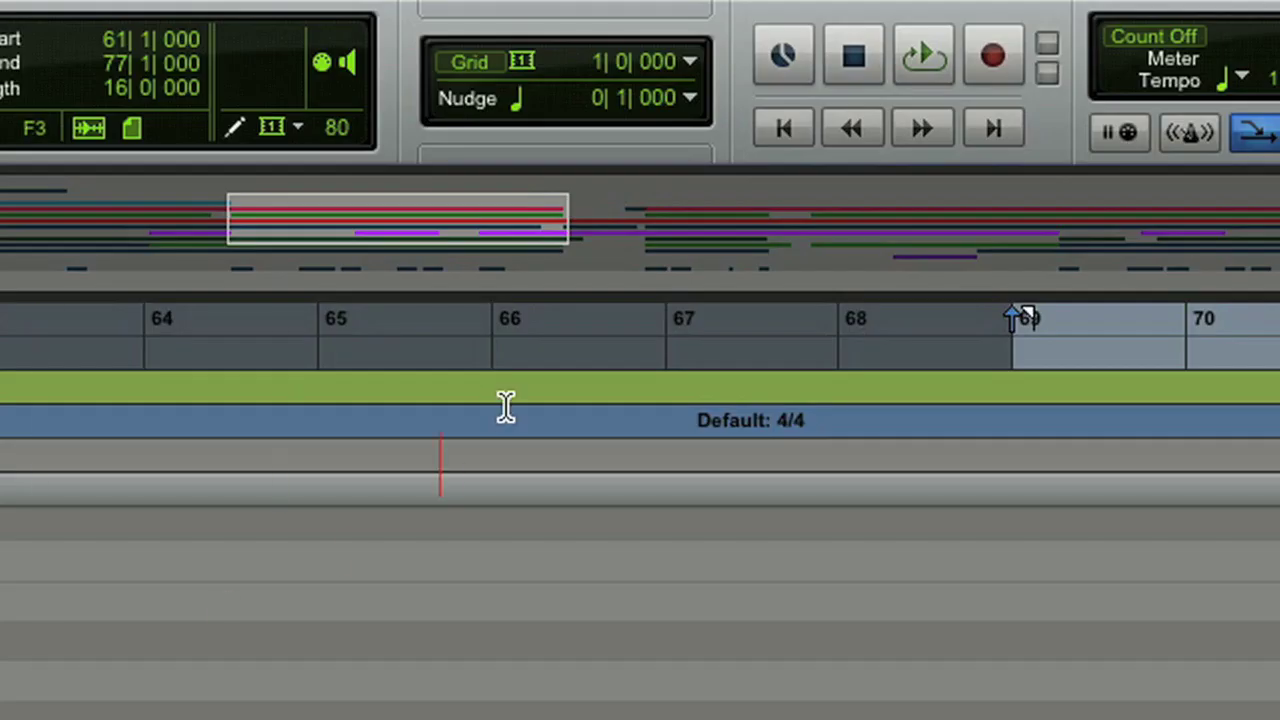
# Turn on Grid mode with a 1-bar resolution
pyautogui.click(487, 60)
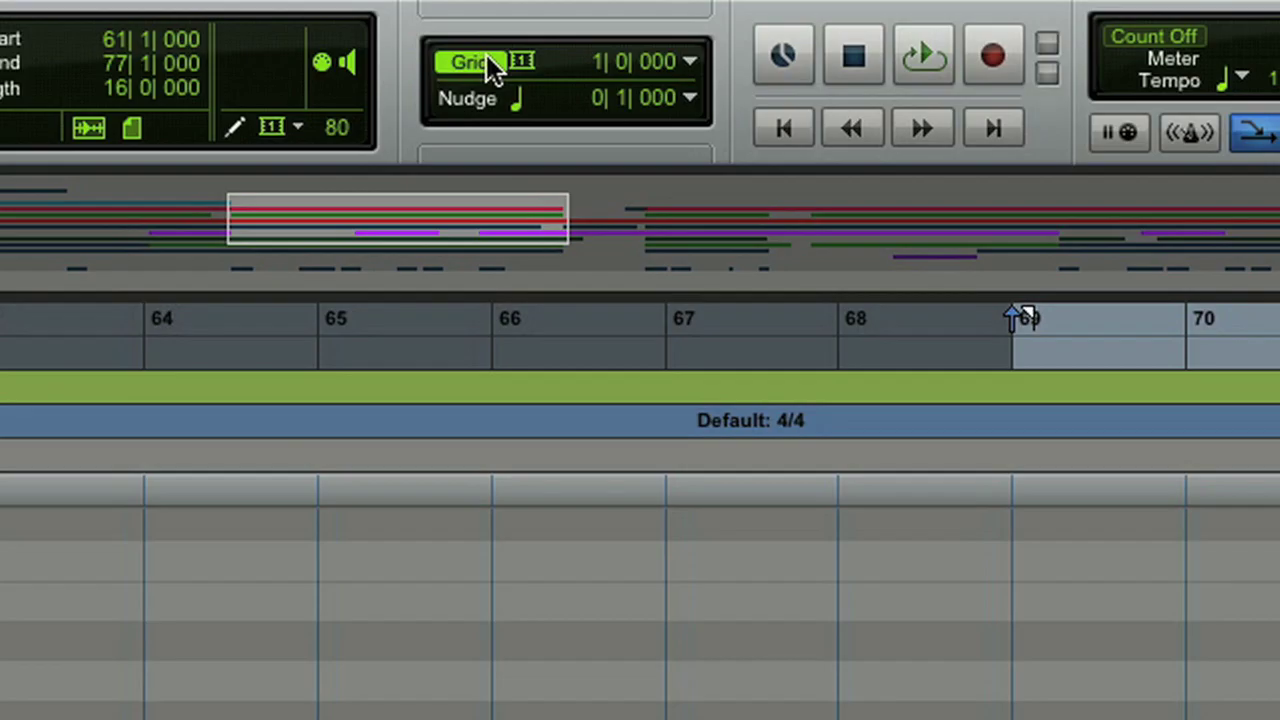
pyautogui.click(690, 60)
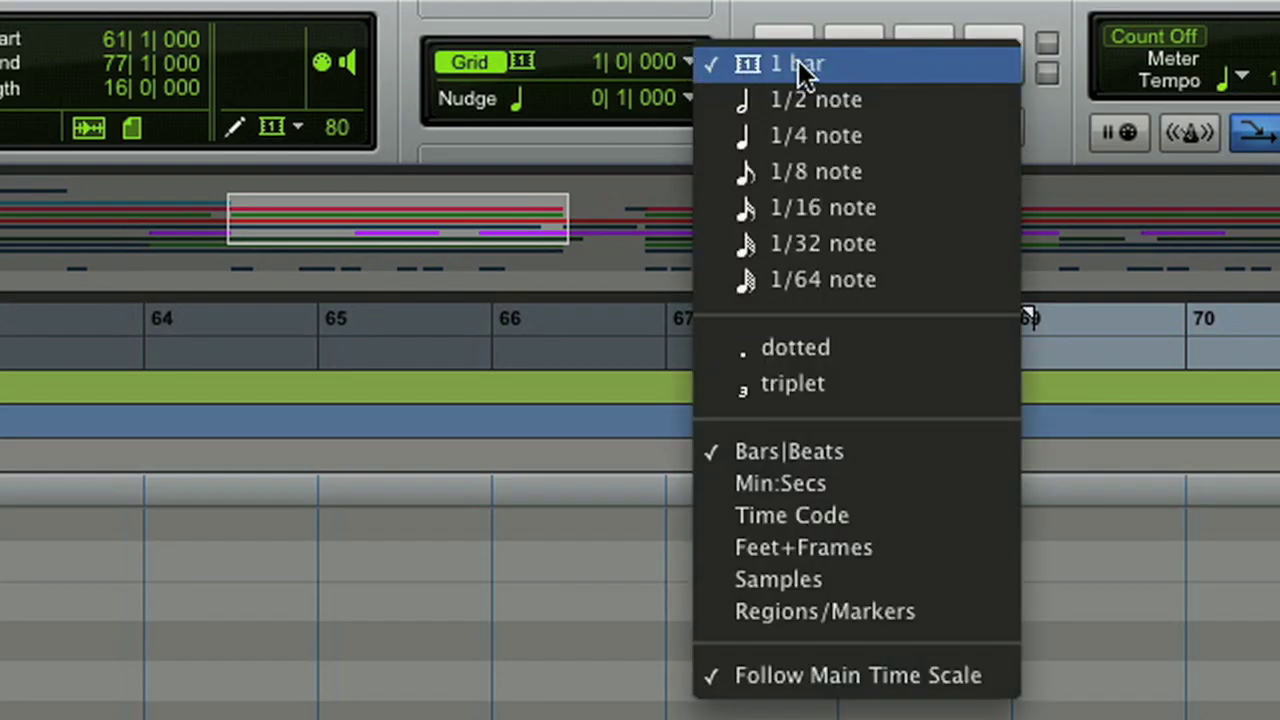
pyautogui.click(698, 56)
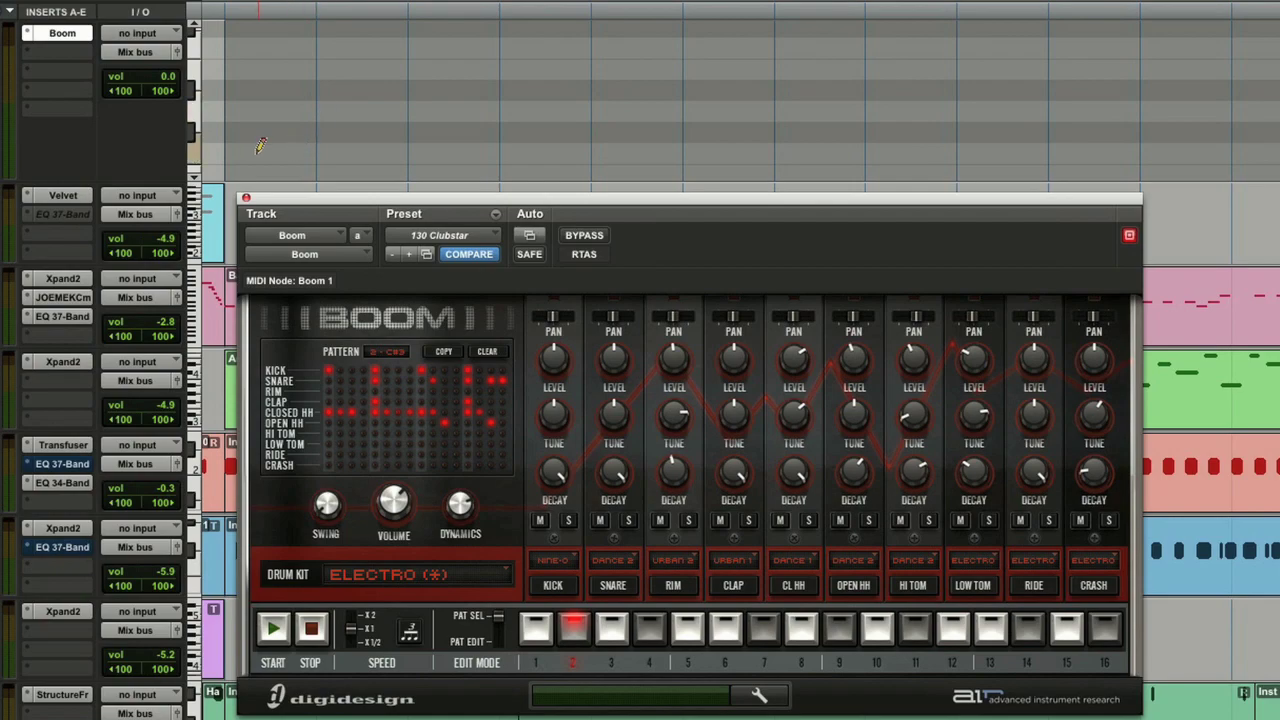
# Draw one-bar notes in bars 1–3, all pitched to trigger pattern 1
pyautogui.click(270, 146)
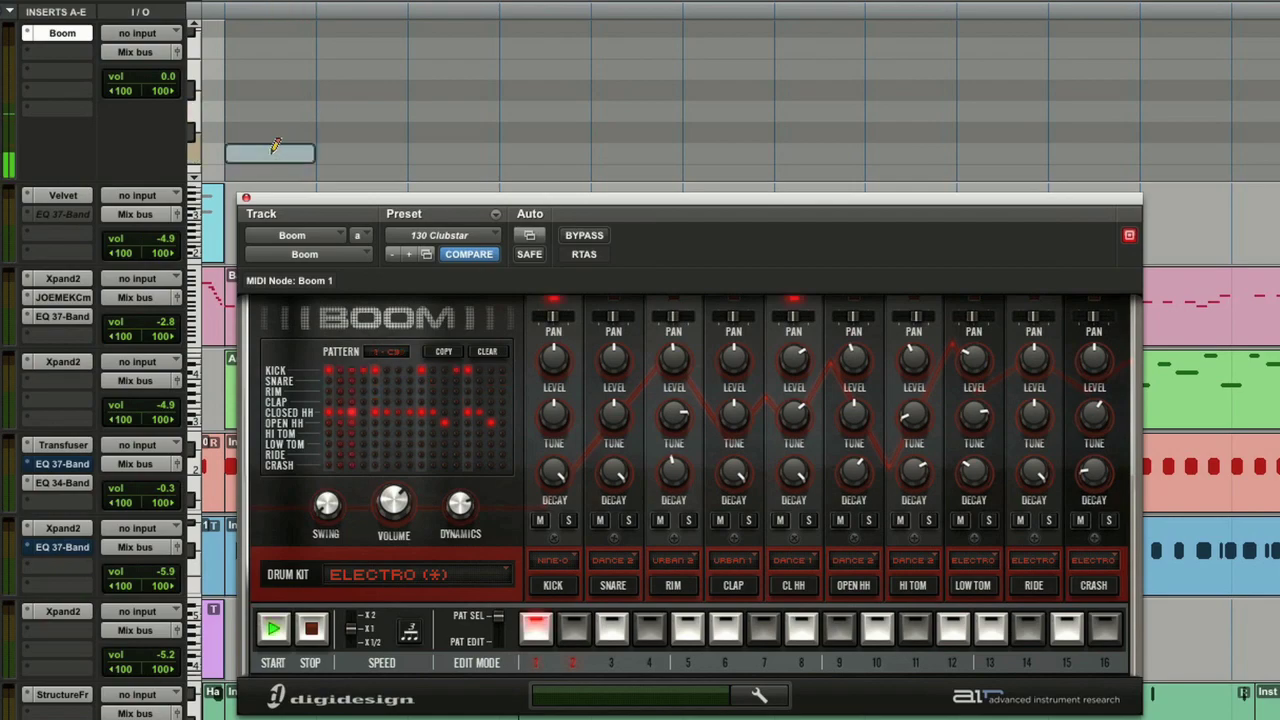
pyautogui.press('space')
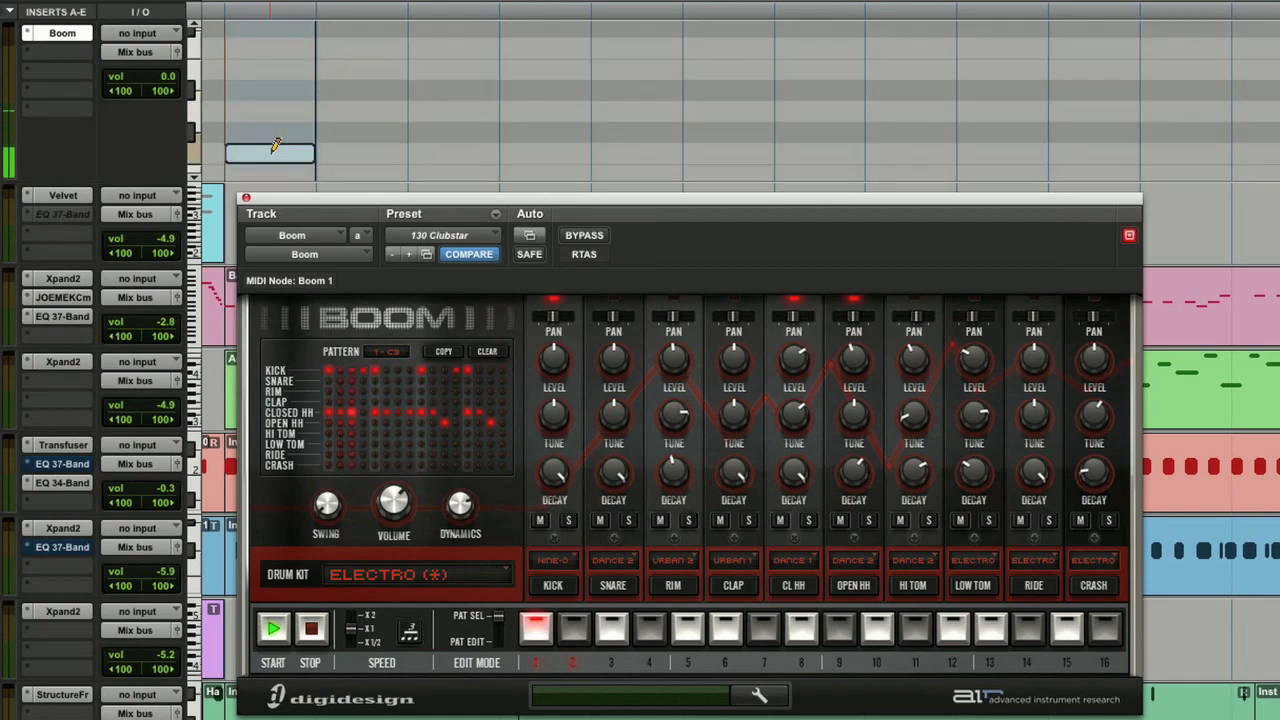
pyautogui.click(366, 128)
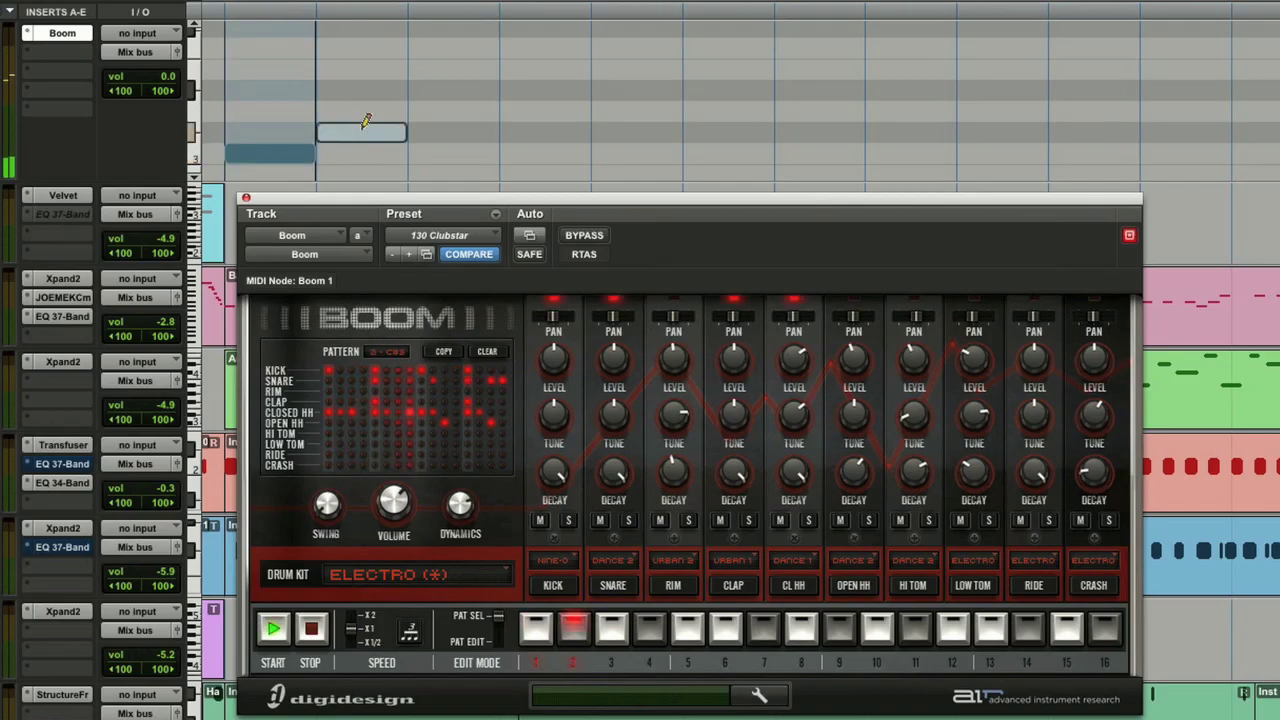
pyautogui.click(366, 136)
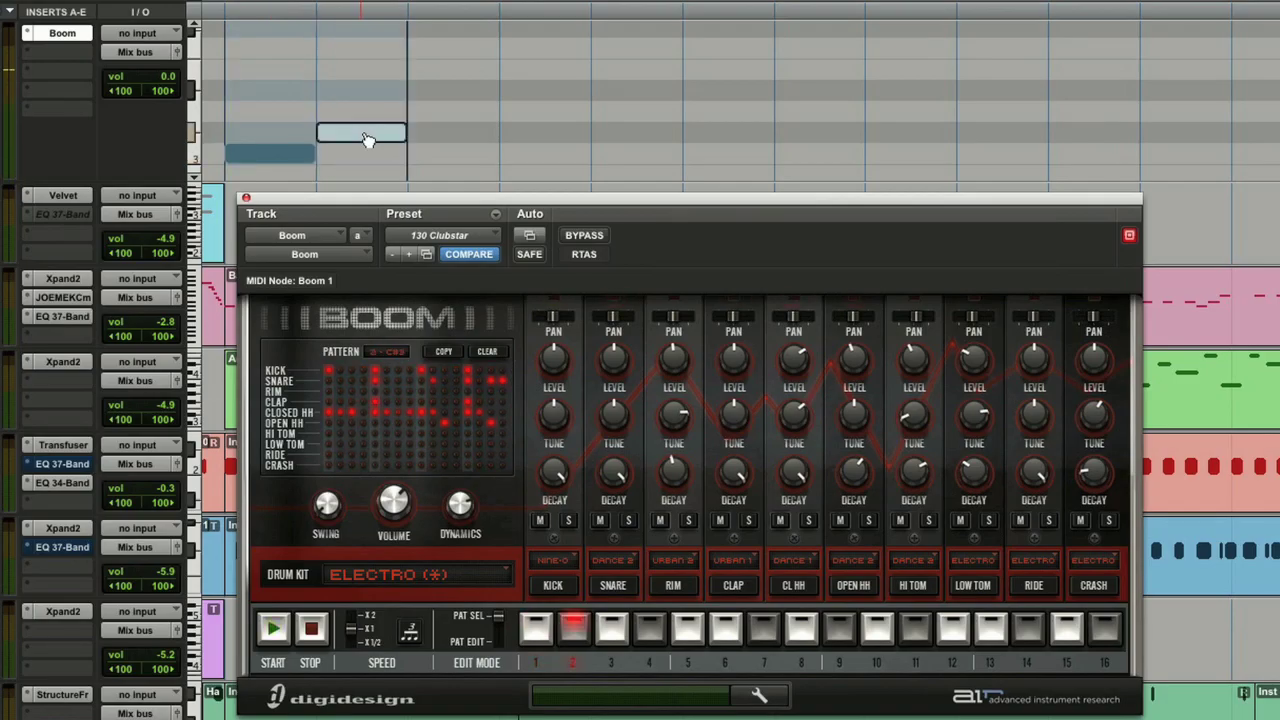
pyautogui.click(413, 108)
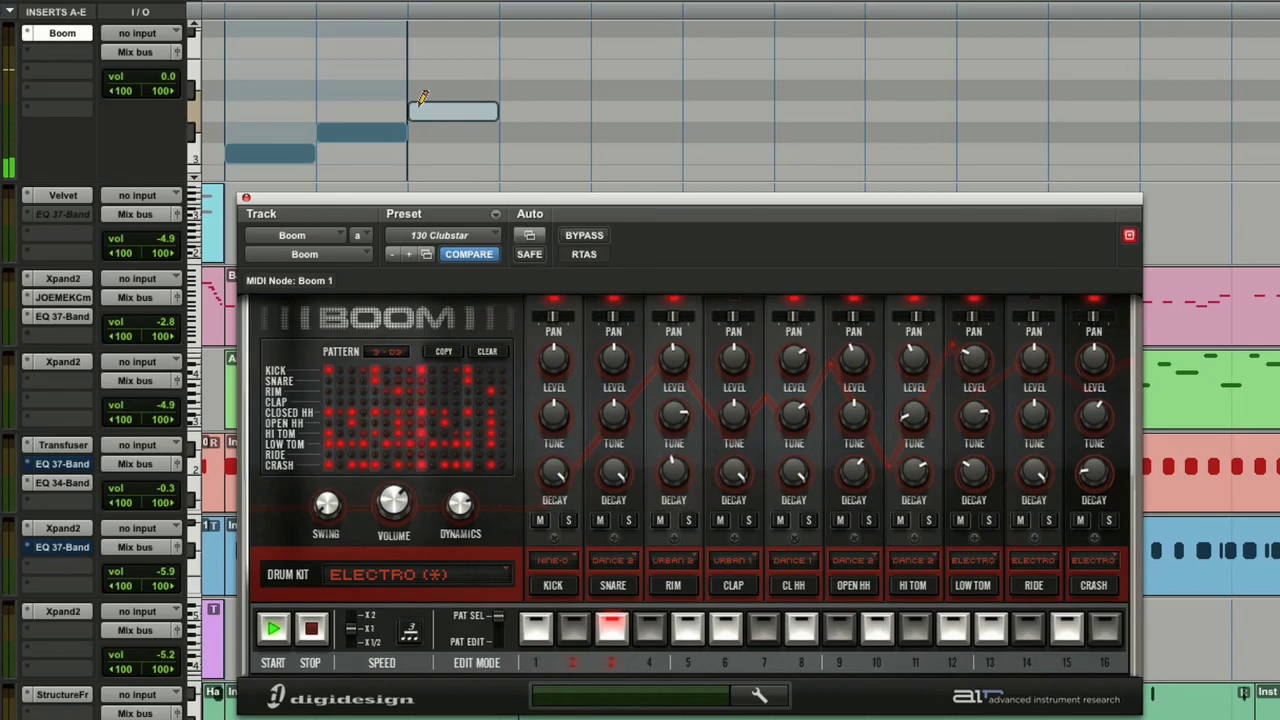
pyautogui.click(419, 108)
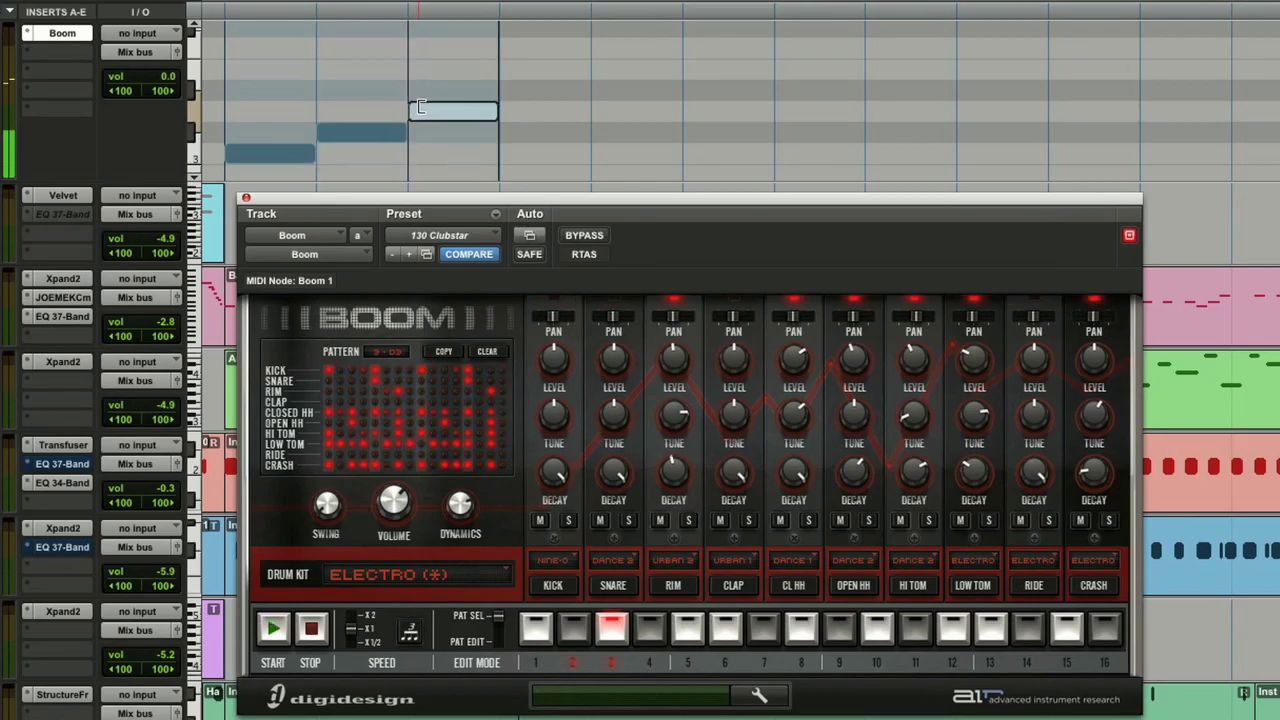
pyautogui.moveTo(395, 130); pyautogui.dragTo(371, 156)
pyautogui.moveTo(466, 113); pyautogui.dragTo(466, 157)
# Draw one-bar notes in bars 4–8 triggering patterns 2, 3, 3, 1 and 2
pyautogui.click(509, 130)
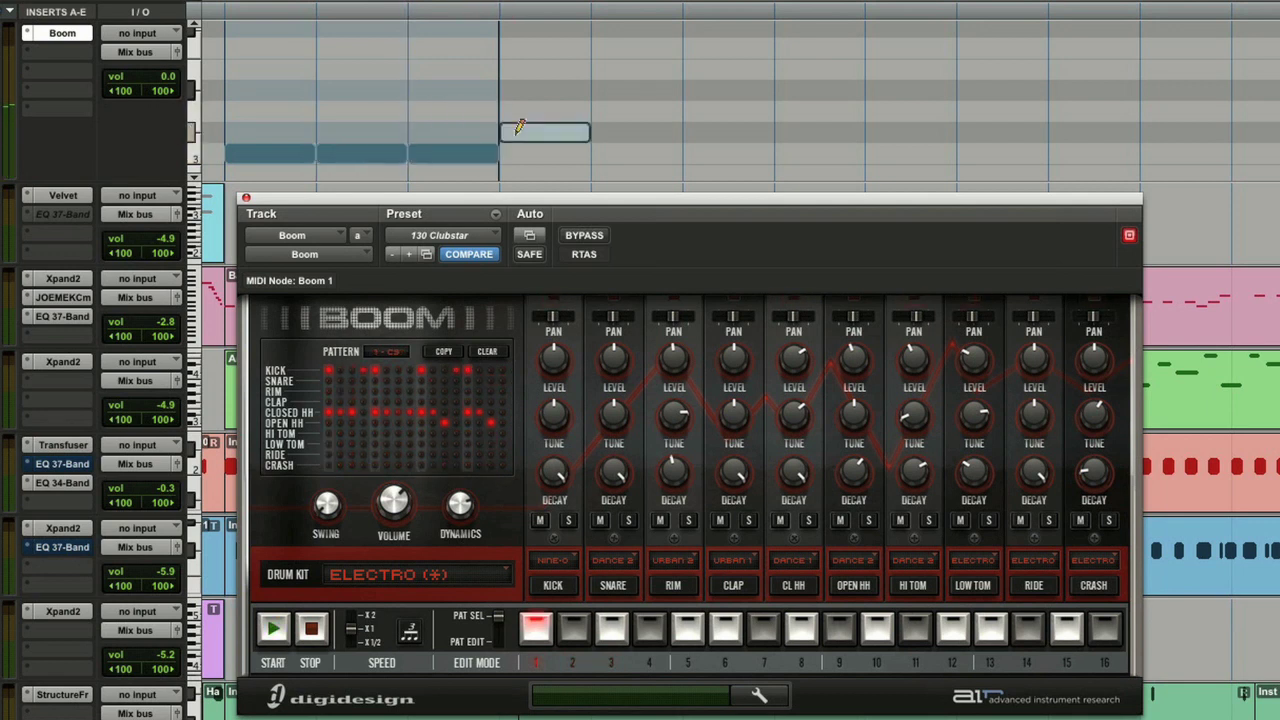
pyautogui.click(615, 113)
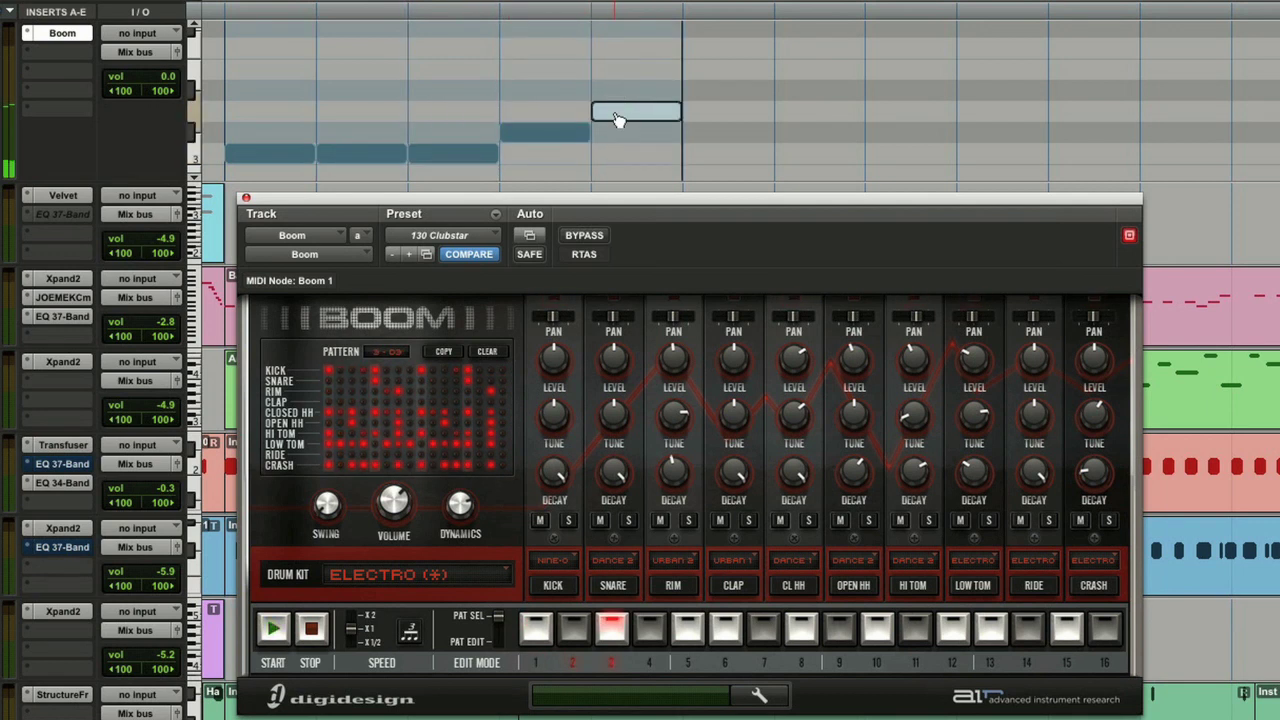
pyautogui.click(697, 112)
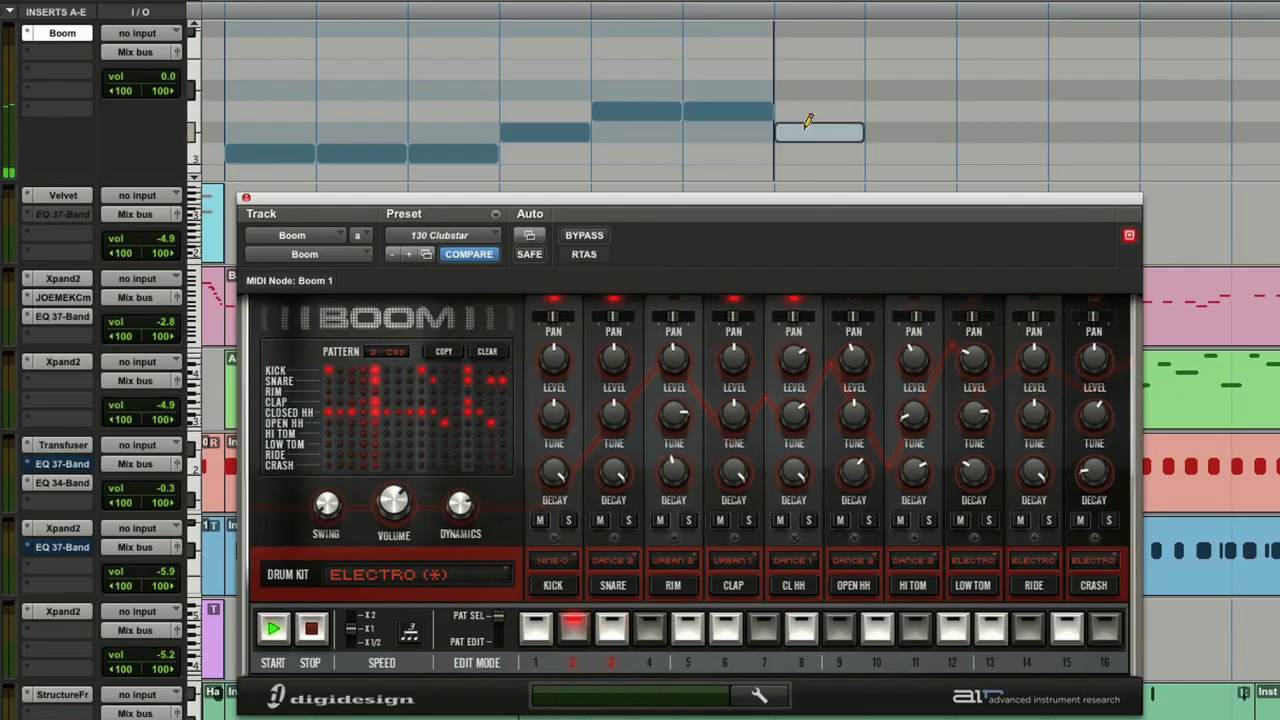
pyautogui.click(808, 150)
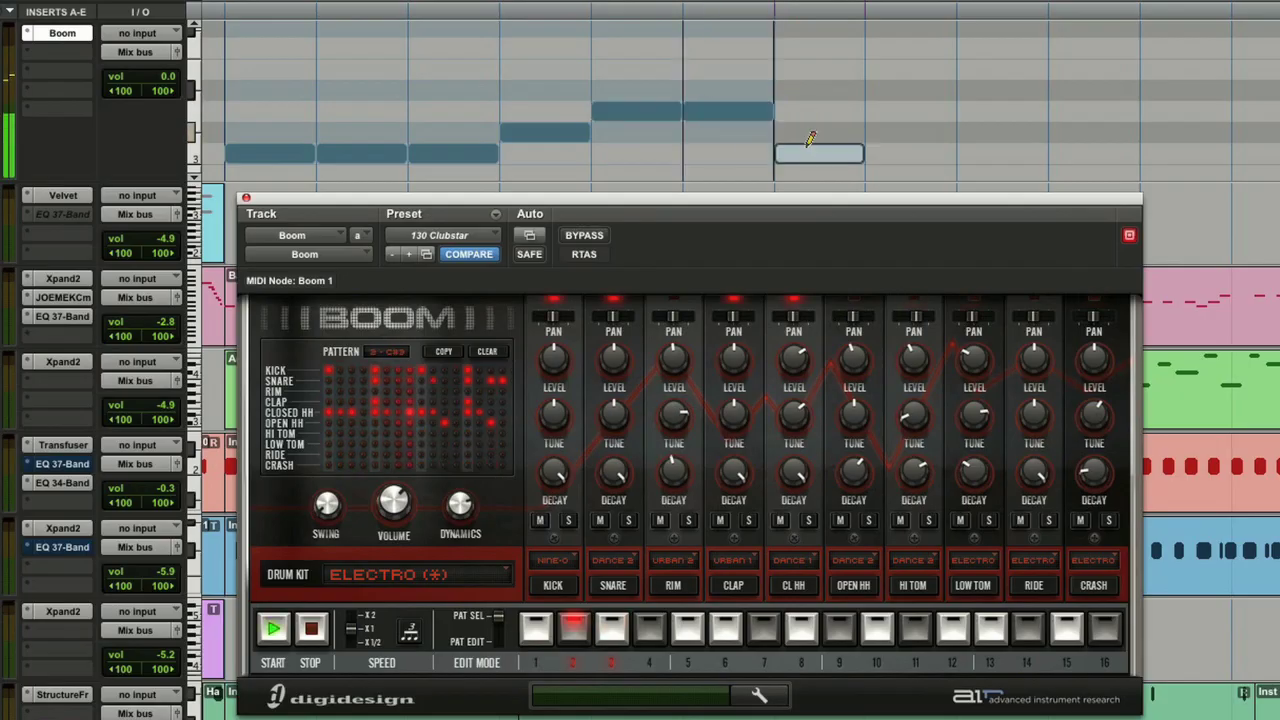
pyautogui.click(871, 131)
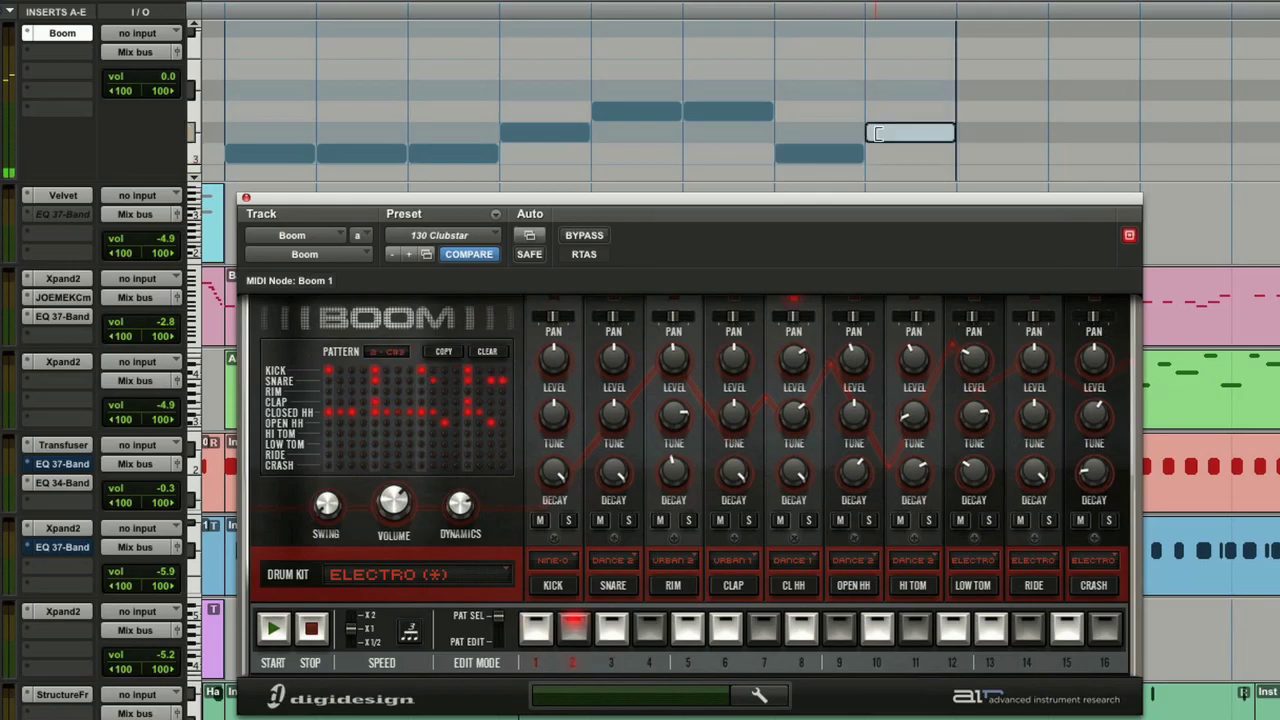
# Play back the eight one-bar notes triggering Boom patterns 1, 1, 1, 2, 3, 3, 1, 2
pyautogui.press('space')
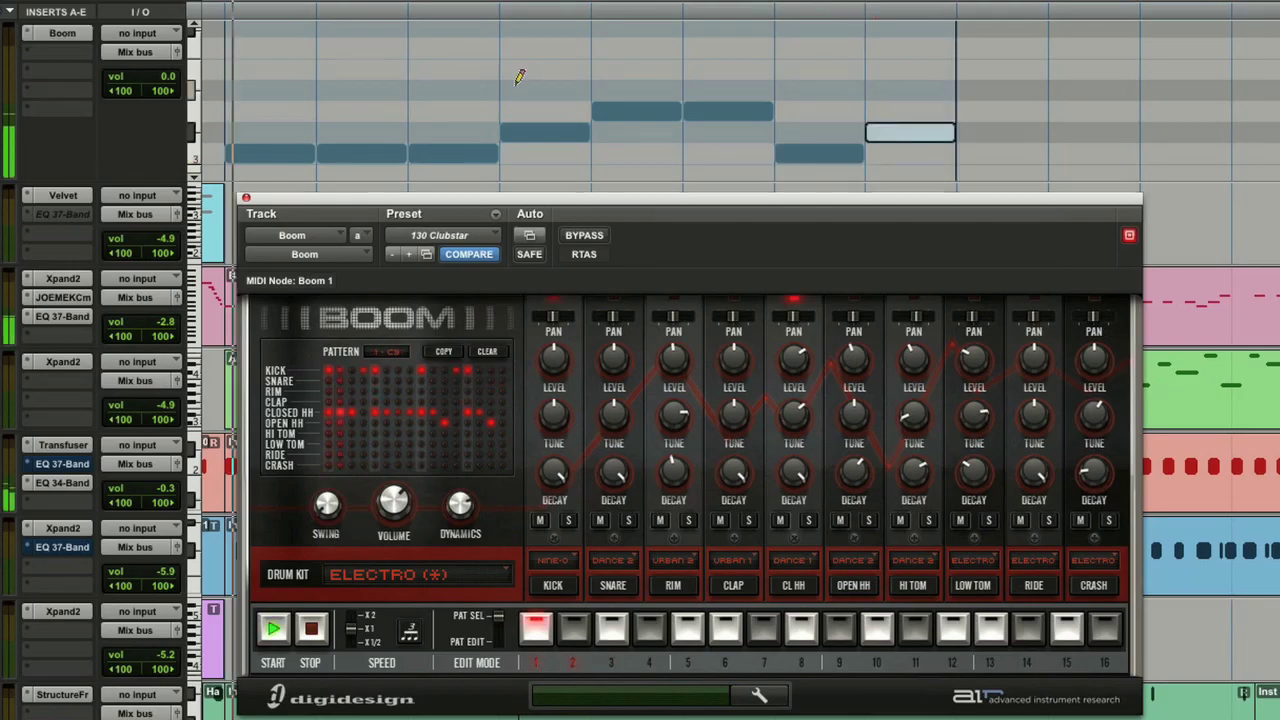